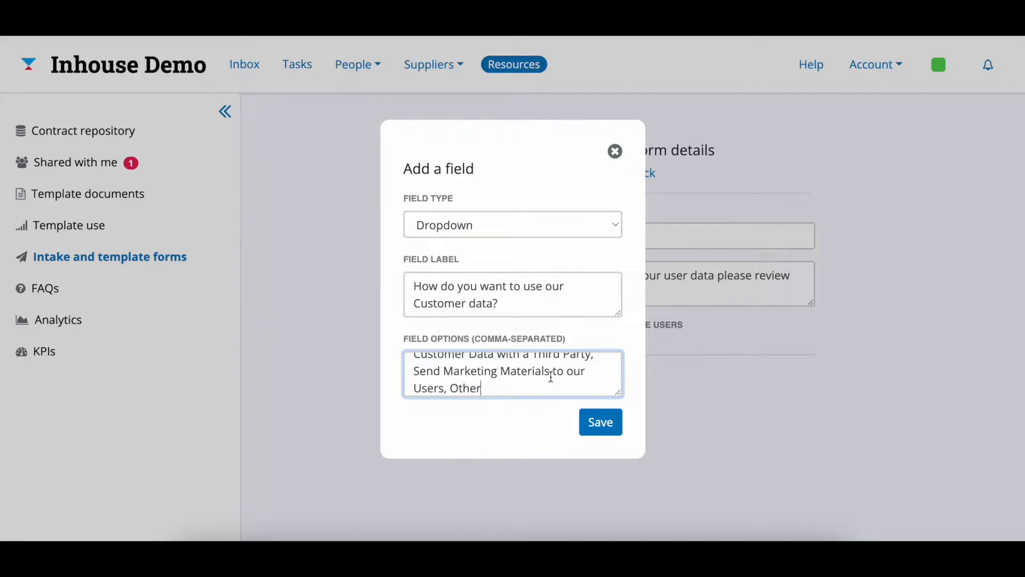
Step: Save the customer data field and add the dropdown "Have you already conducted a Data Protection Impact Assessment (DPIA)?" with the option yes
left_click(598, 421)
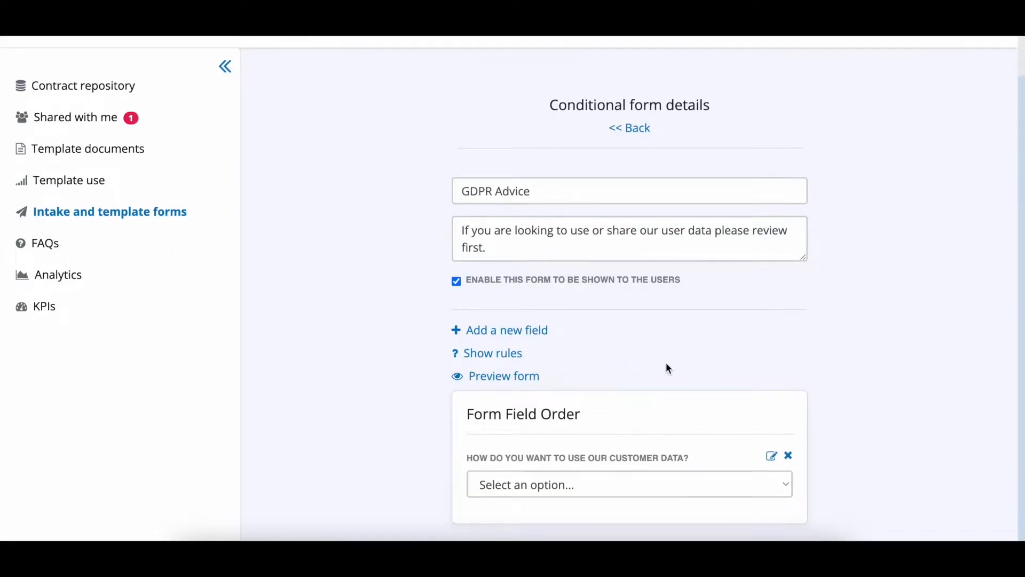
left_click(527, 331)
left_click(493, 267)
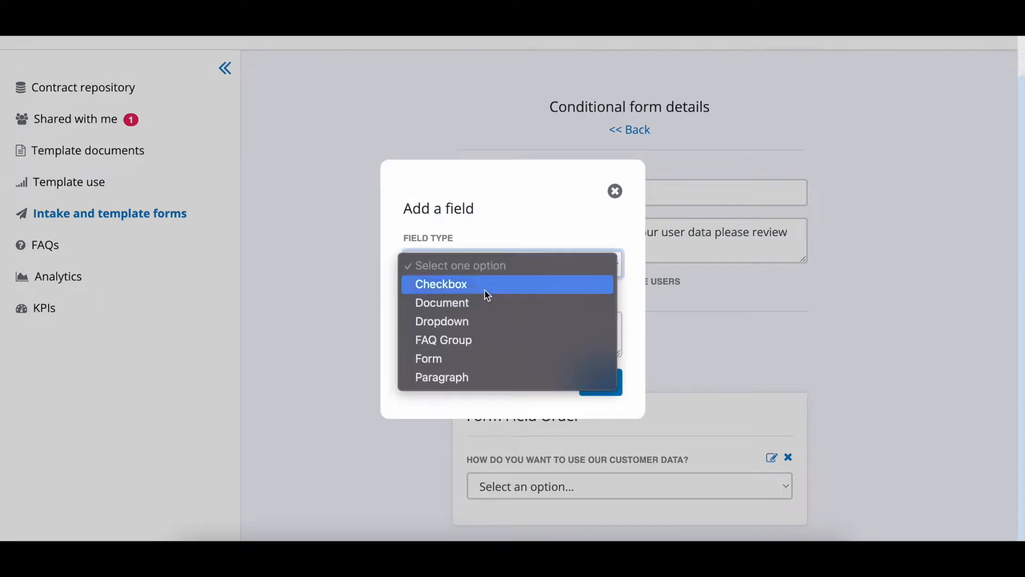
left_click(477, 322)
left_click(452, 290)
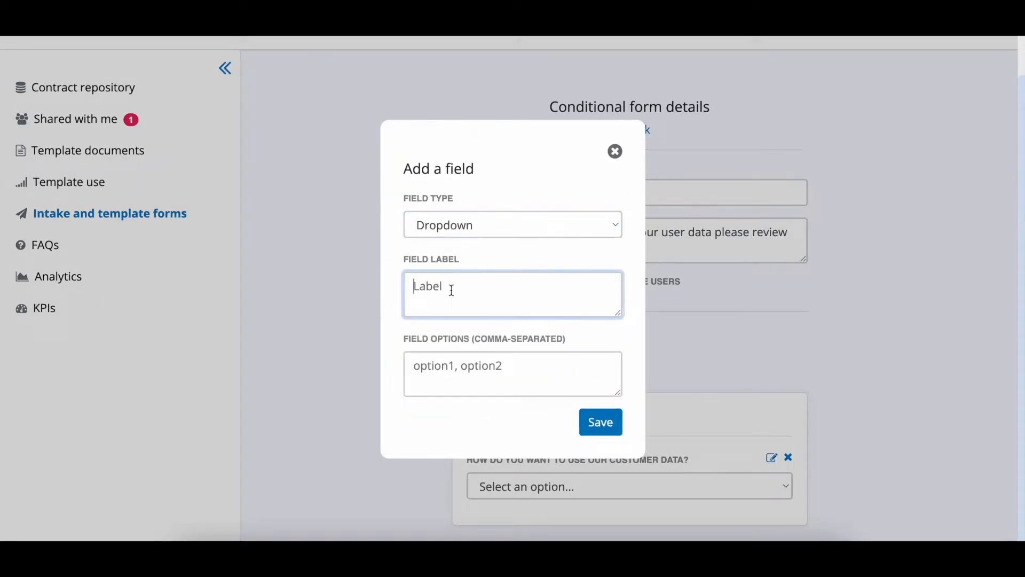
type("Have you already conducted a Data Protection Impact Assessment (DPIA)?")
left_click(441, 371)
type("yes")
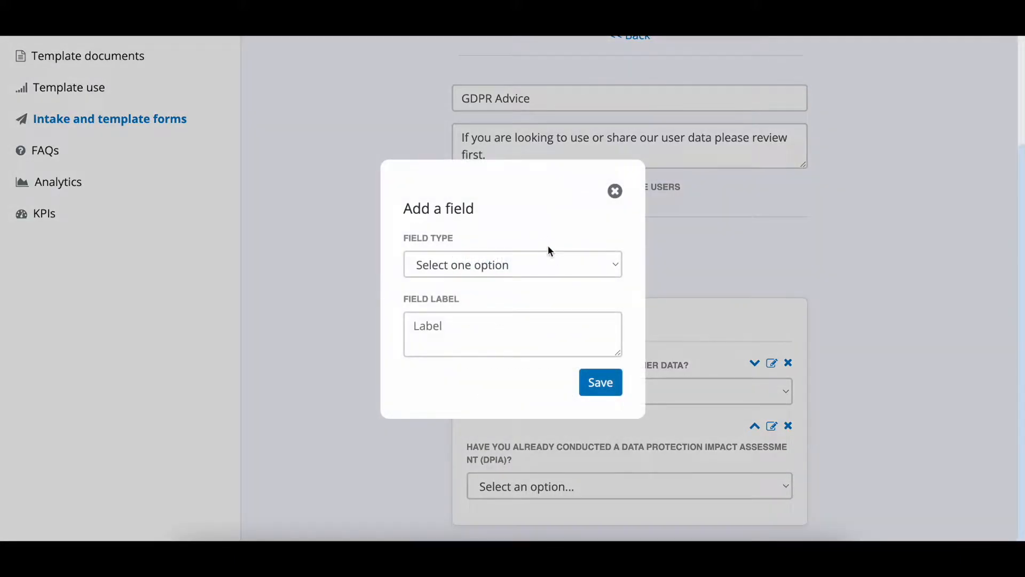
Step: Add a paragraph field reading "You can proceed on the basis of the DPIA. Please make sure to follow any requirements to obtain consent."
left_click(556, 265)
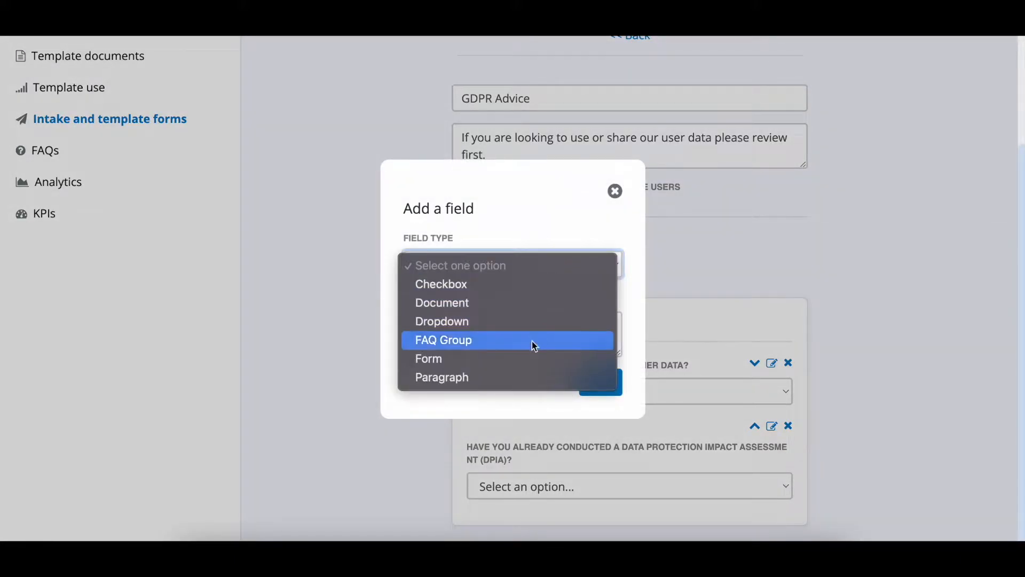
left_click(521, 376)
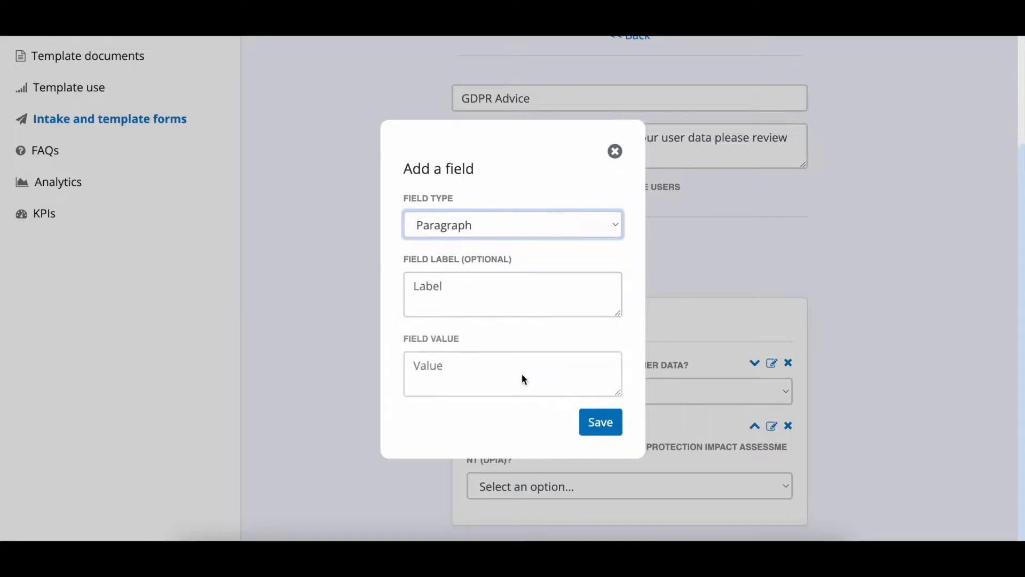
left_click(481, 380)
key("ctrl+v")
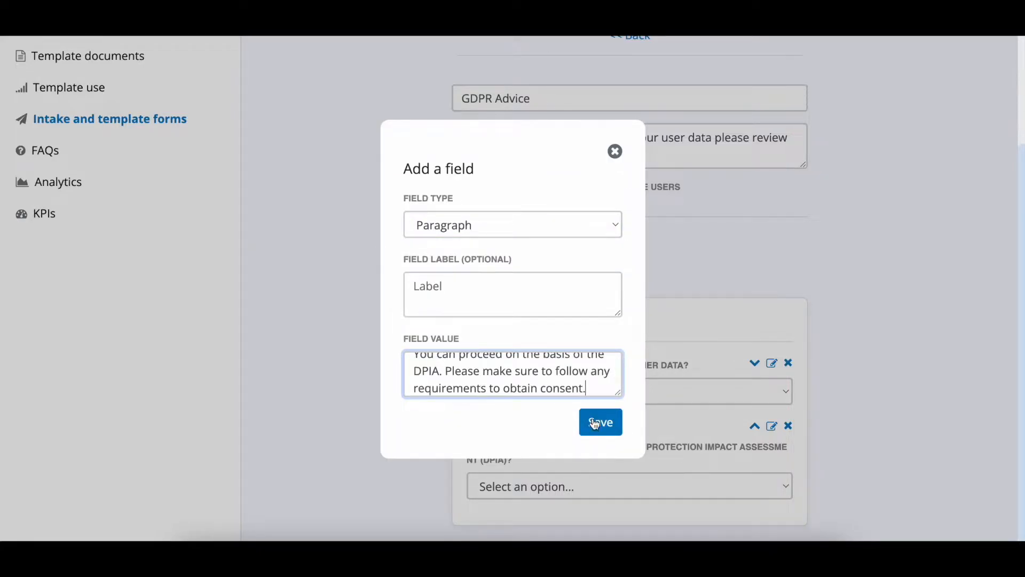
left_click(607, 430)
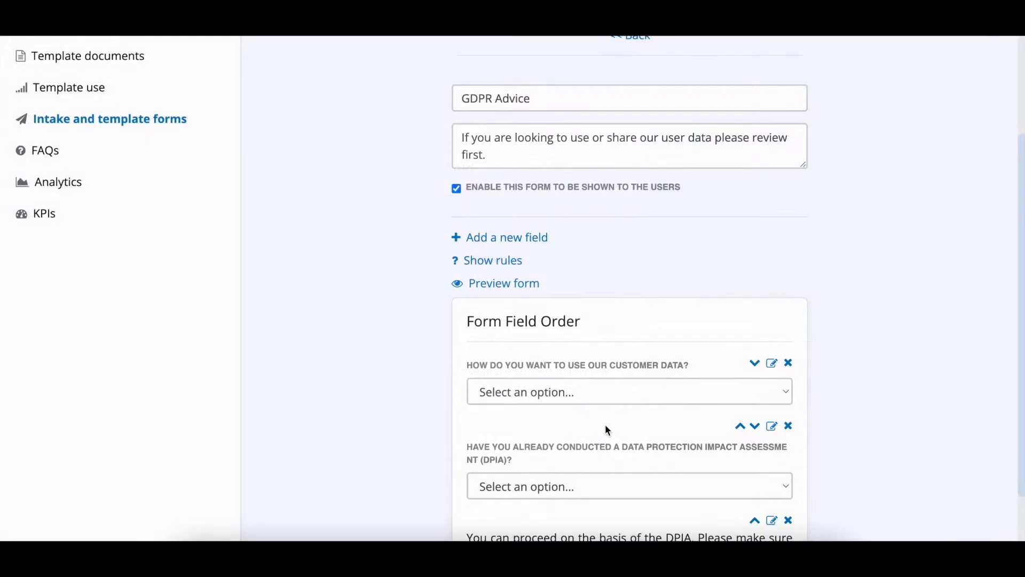
Step: Add a document field labelled "DPIA Guidance" that links the template "Guidance on completing a DPIA"
scroll(587, 342, "down", 1)
left_click(514, 174)
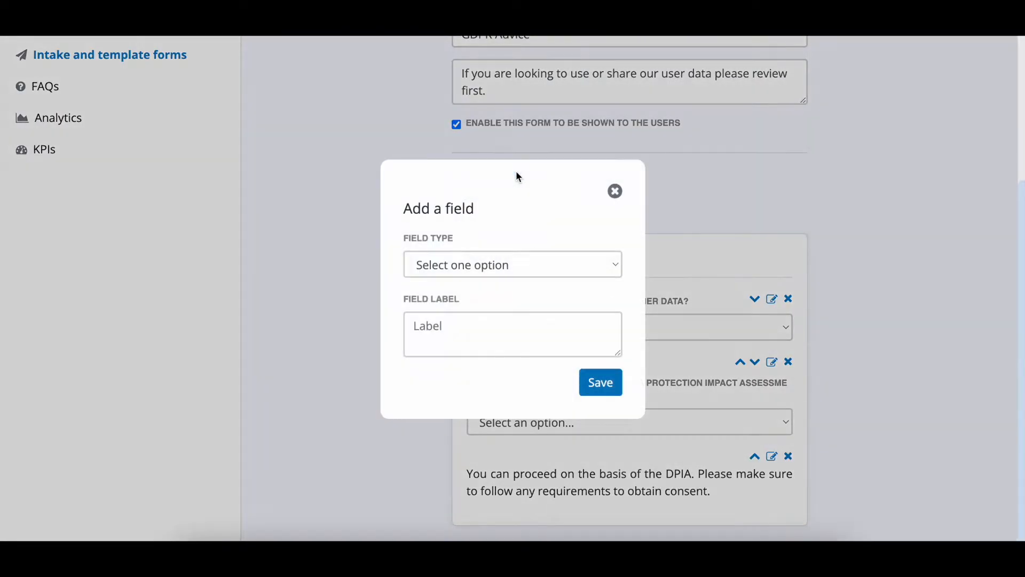
left_click(525, 265)
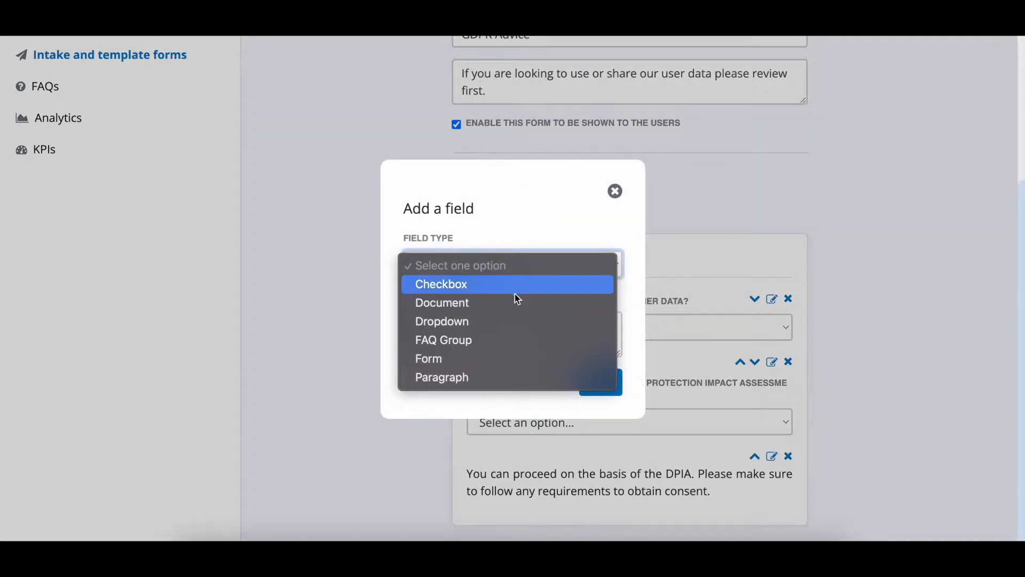
left_click(516, 302)
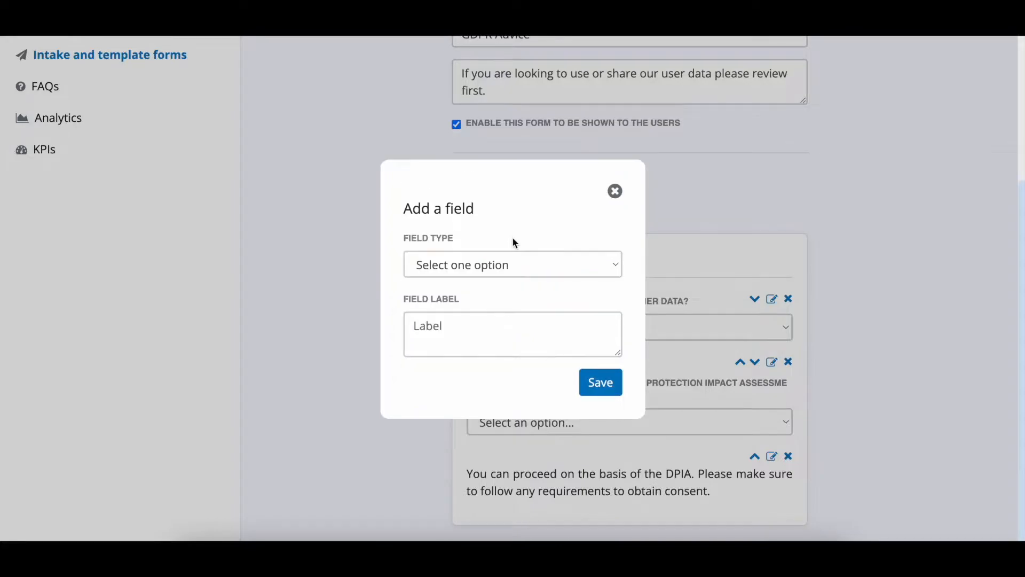
left_click(505, 266)
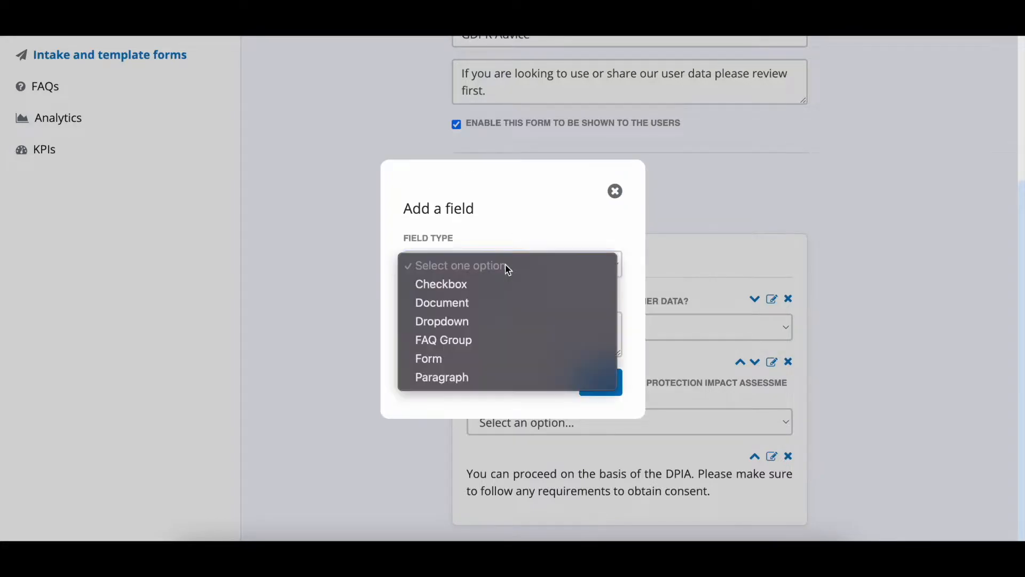
left_click(497, 299)
left_click(482, 291)
type("DPIA Guidance")
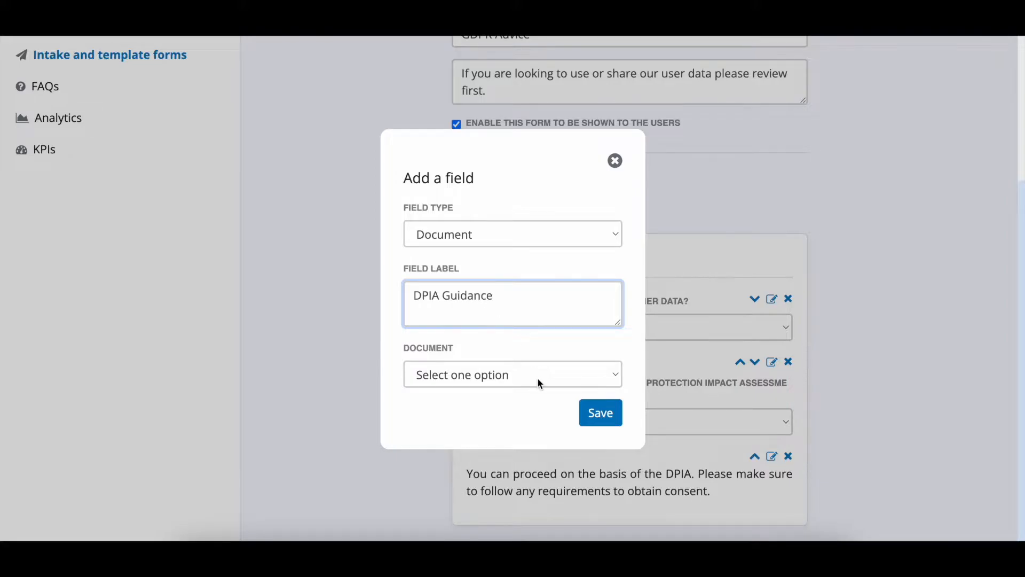
left_click(541, 383)
scroll(529, 425, "down", 5)
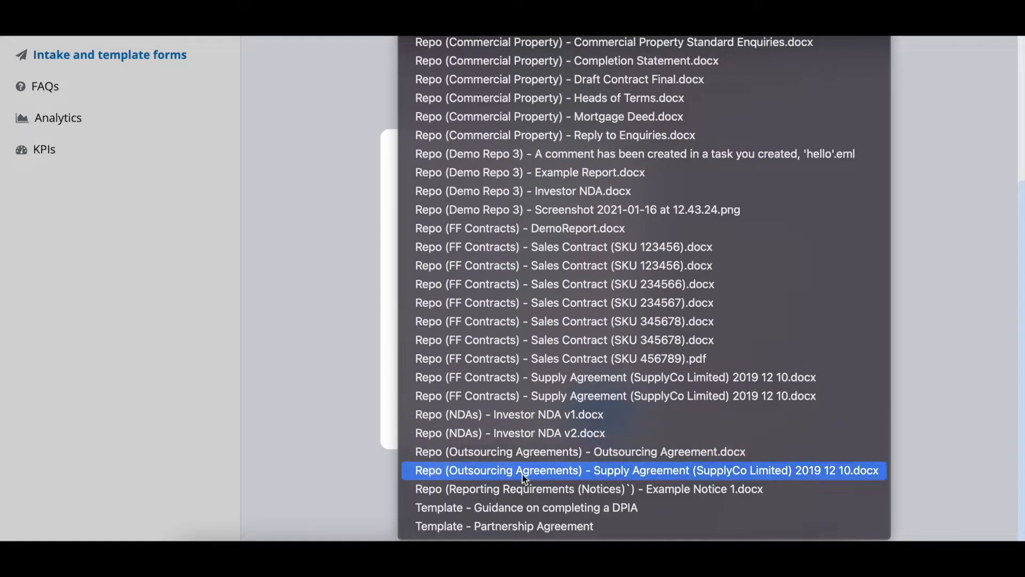
left_click(517, 508)
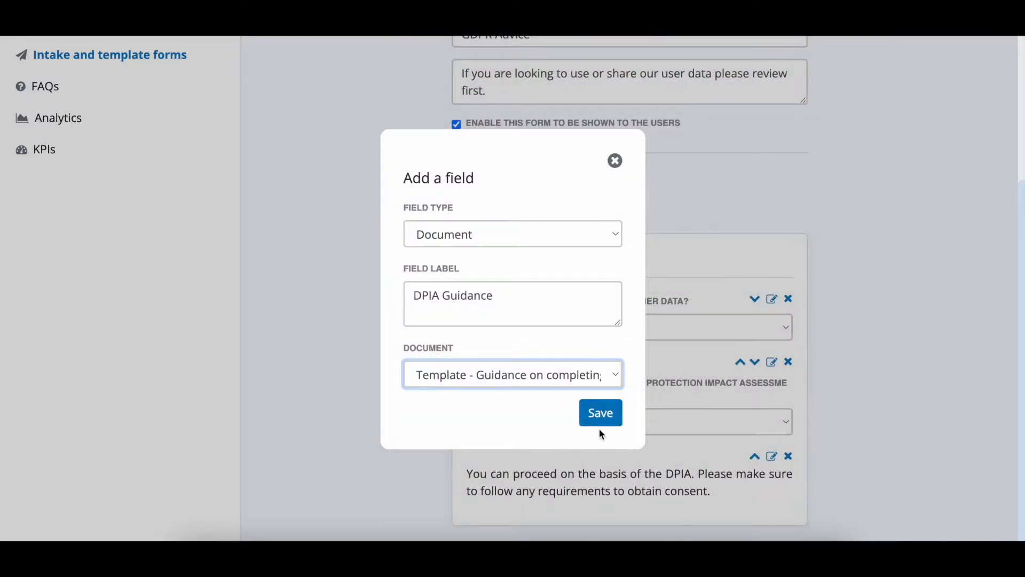
left_click(600, 414)
scroll(600, 414, "down", 2)
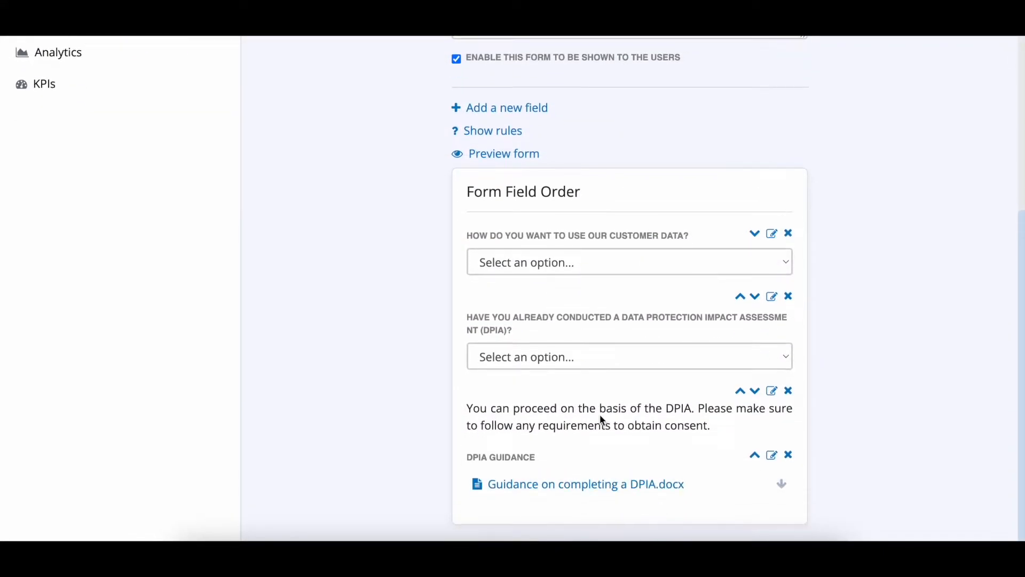
Step: Create an FAQ group titled "GDPR FAQs" in the FAQs resources
scroll(301, 374, "up", 5)
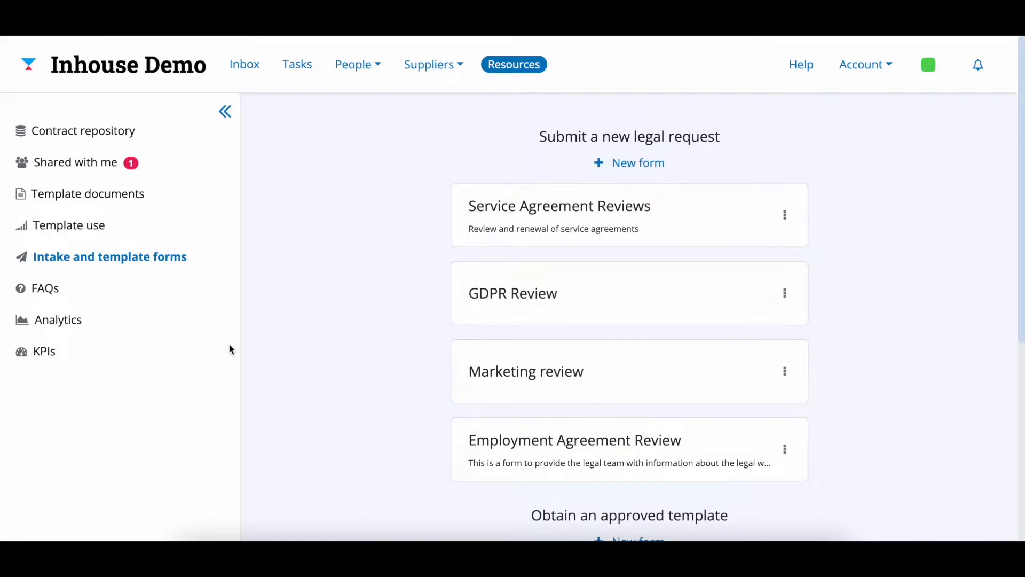
left_click(46, 293)
left_click(294, 197)
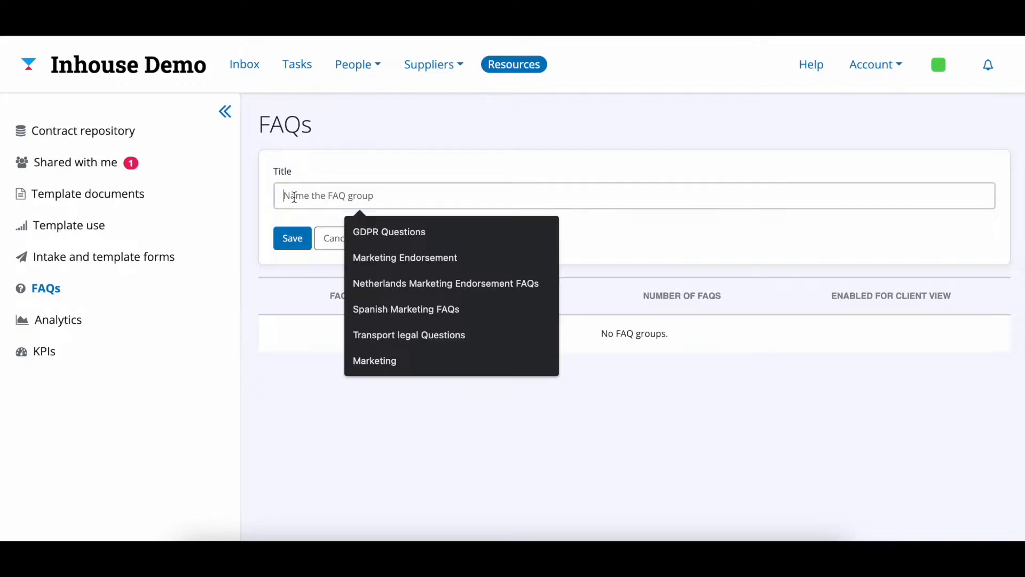
type("GDPR FAQs")
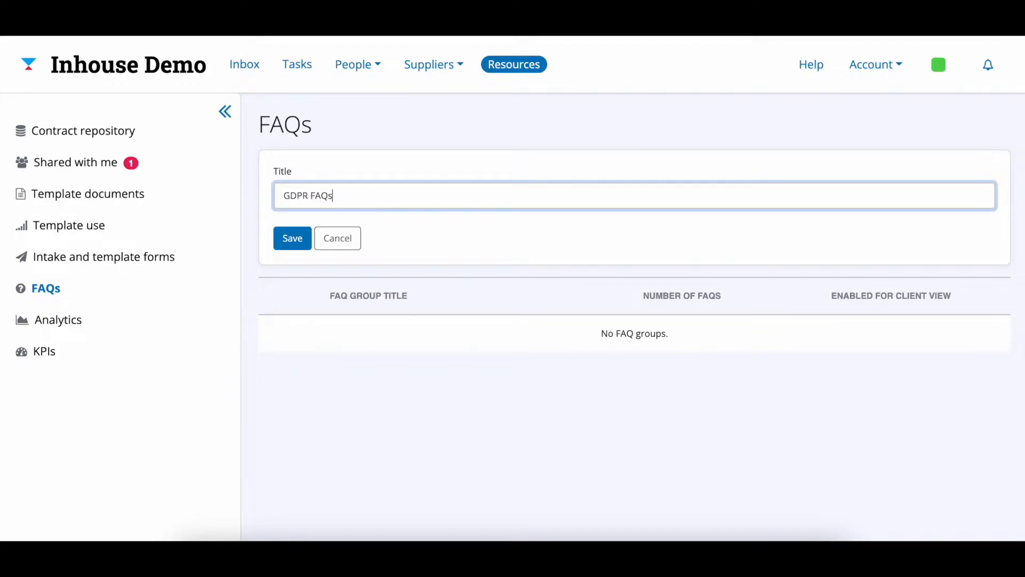
left_click(283, 239)
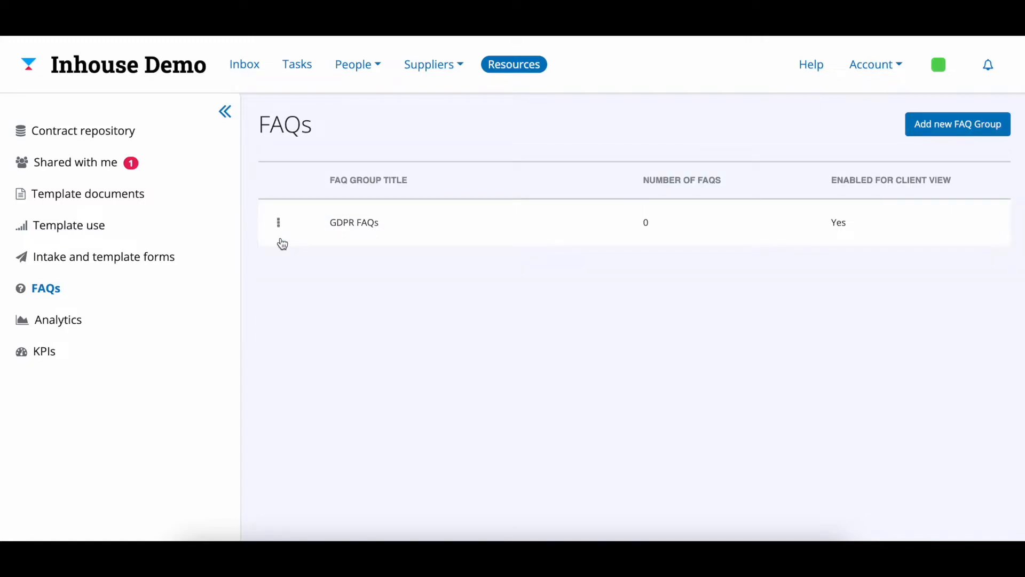
Step: Add the question "When can I collect personal data?" with the answer "lorem" to the GDPR FAQs group
left_click(327, 232)
type("When")
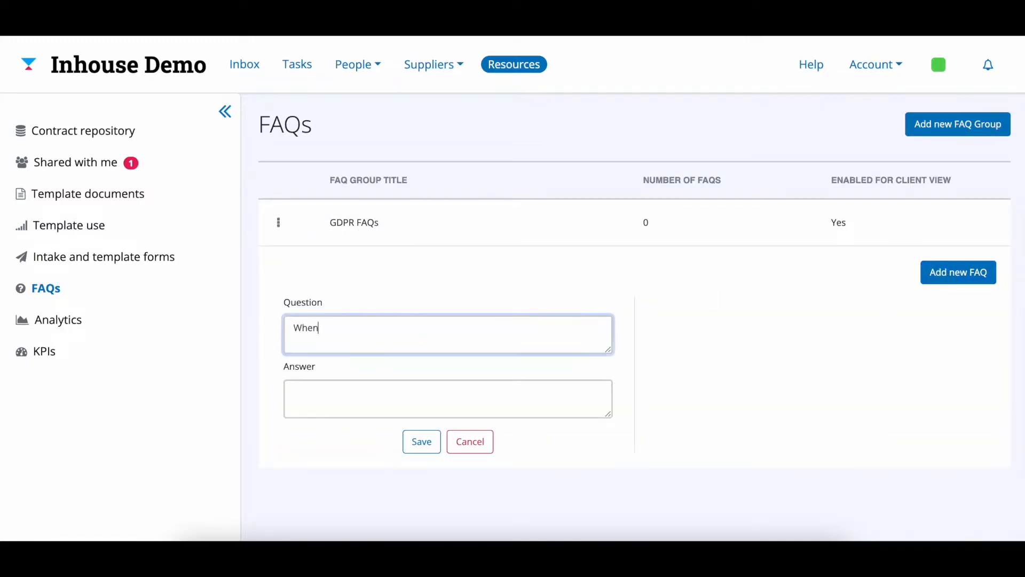
type(" can I collect personal data?")
key("Tab")
type("lorem")
left_click(421, 441)
Step: Add the FAQ "When can I share personal data with a third party?" with a lorem placeholder answer
left_click(958, 272)
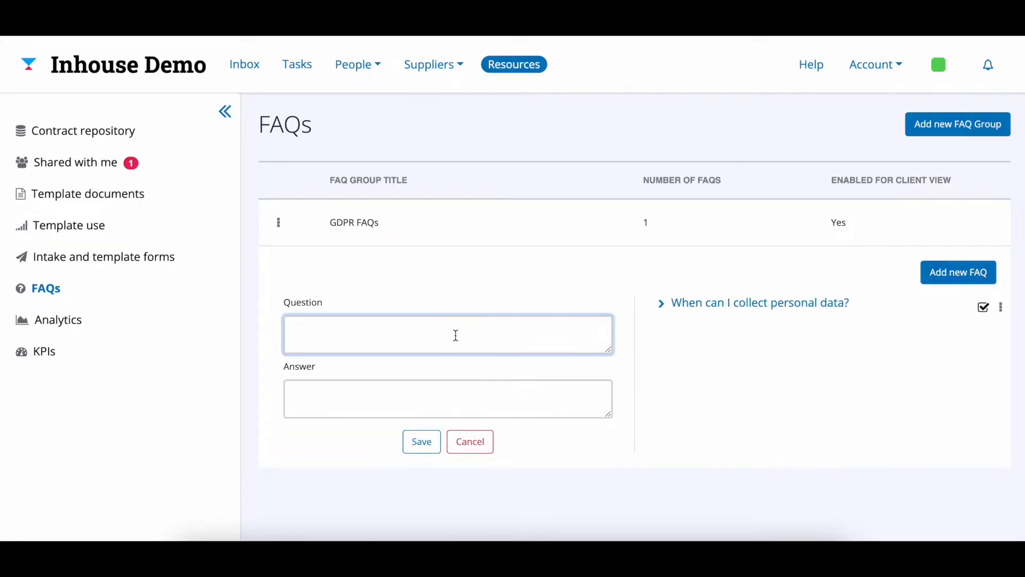
type("When can I share personal data with a third party?")
key("Tab")
type("Lorem i")
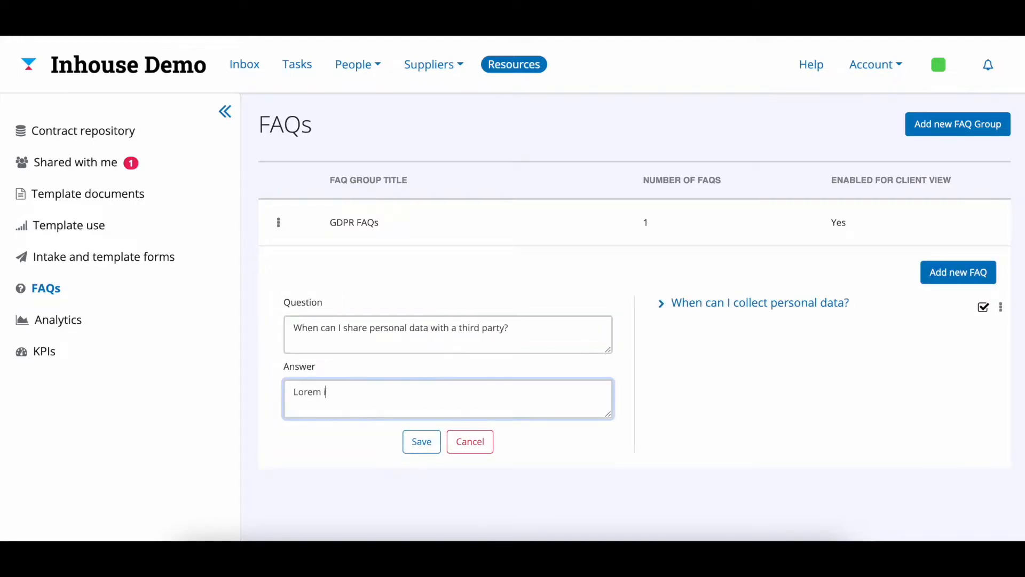
left_click(421, 441)
Step: Add the FAQ "A user has asked me to delete their personal data, what is the process for this?" with the answer "Lorem ipsum"
left_click(959, 272)
left_click(411, 322)
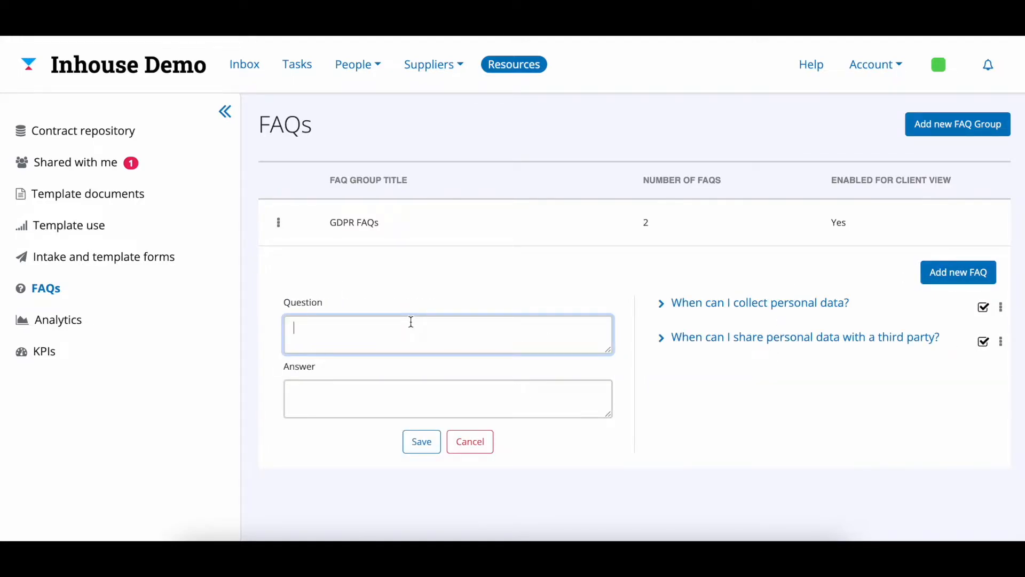
type("A user has asked me to delete their personal data, what is the process for this?")
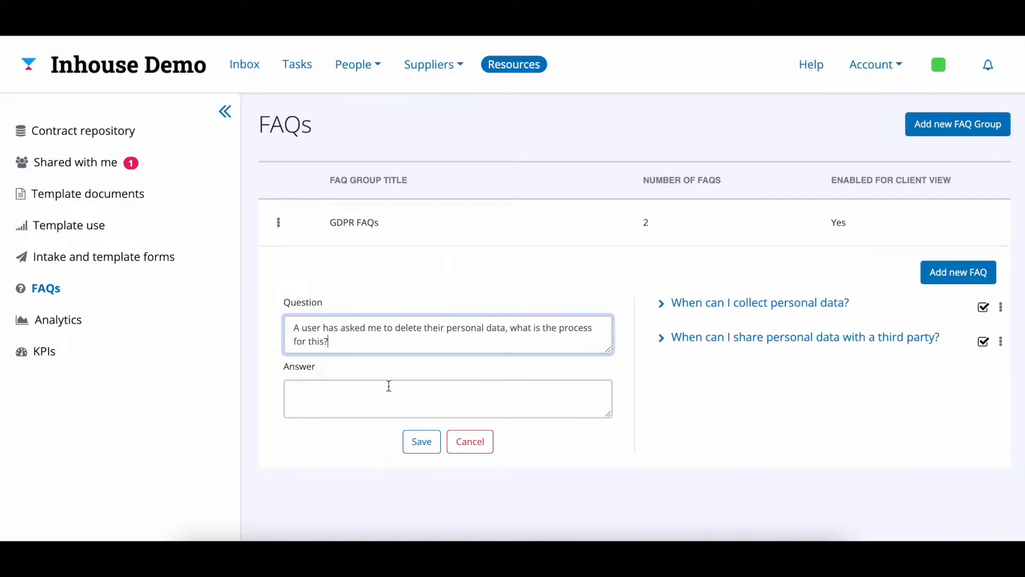
key("Tab")
type("Lorem ipsum")
left_click(421, 443)
Step: Add the FAQ "What personal data to we collect?" with the answer "lorem ipsum" and collapse the GDPR FAQs group
left_click(952, 272)
left_click(467, 327)
type("What personal data to we collect?")
key("Tab")
type("Lorem ipsum")
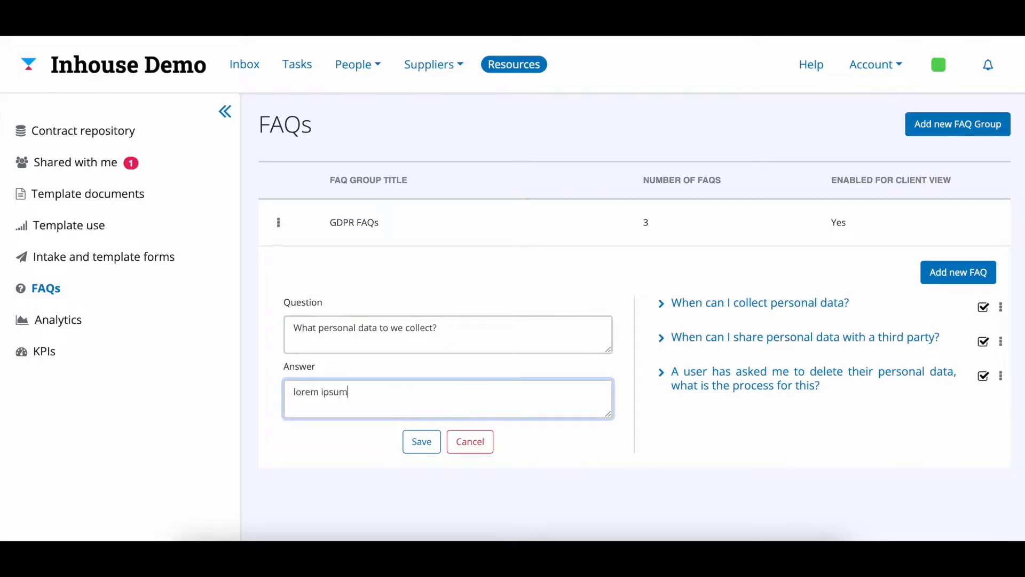
left_click(421, 442)
left_click(369, 222)
Step: Open the GDPR Advice self-service form from the intake and template forms
left_click(150, 267)
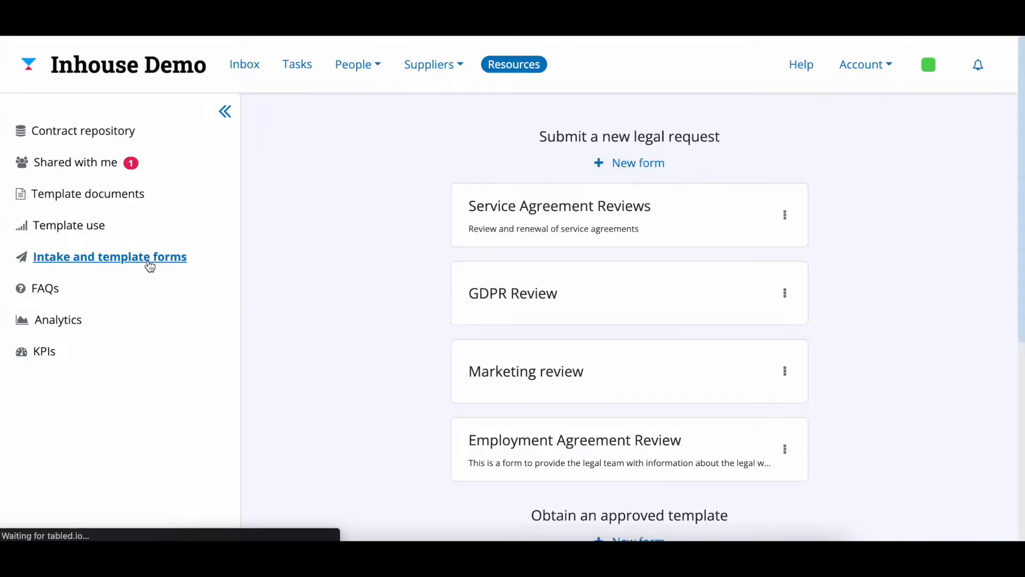
scroll(375, 297, "down", 6)
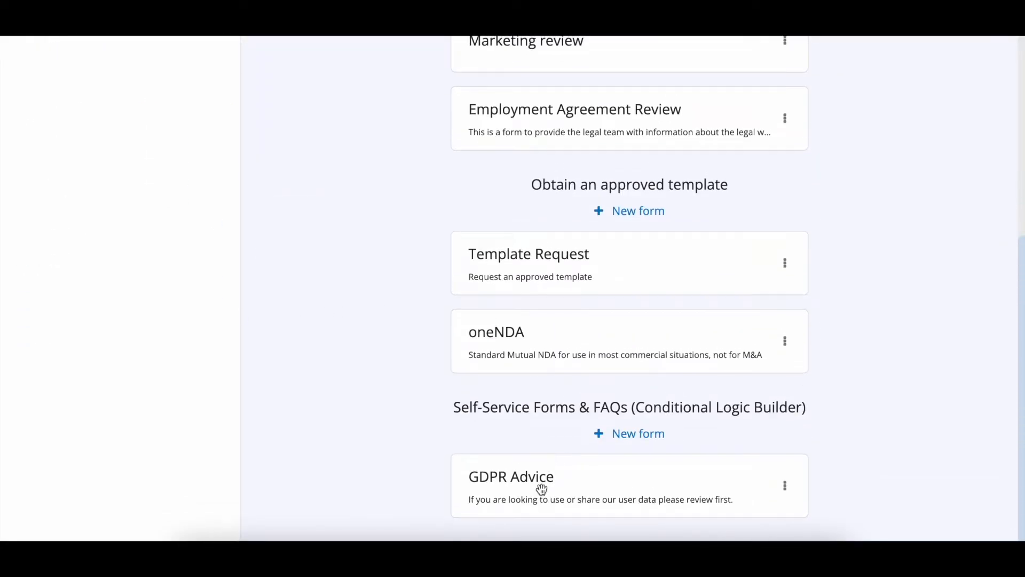
left_click(541, 486)
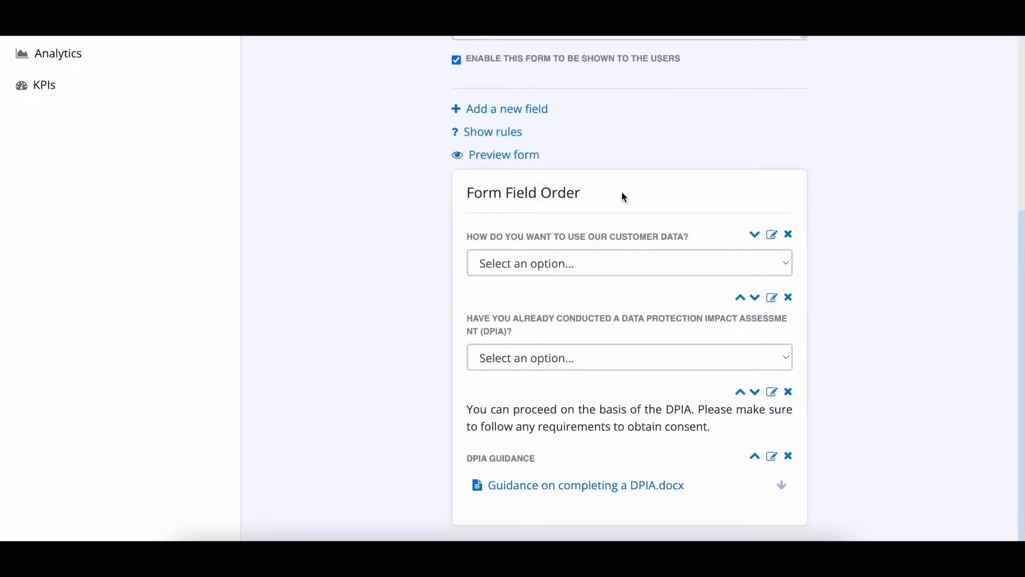
Step: Add an FAQ Group field linked to GDPR FAQs, labelled "Please review these FAQs for the user of personal data to answer your question."
left_click(513, 110)
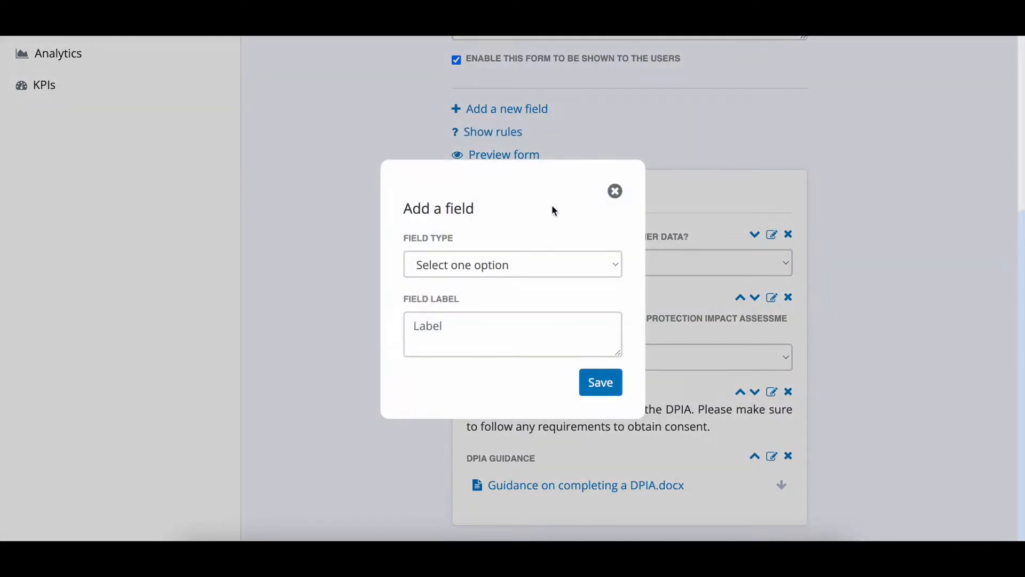
left_click(532, 273)
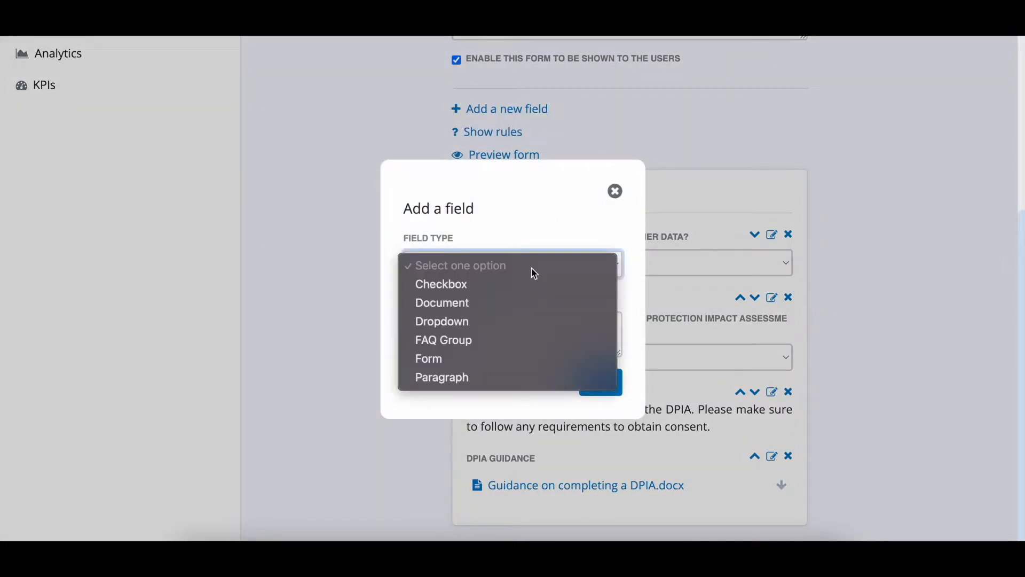
left_click(516, 346)
left_click(483, 300)
type("Please review these FAQs for the user of personal data to answer your question")
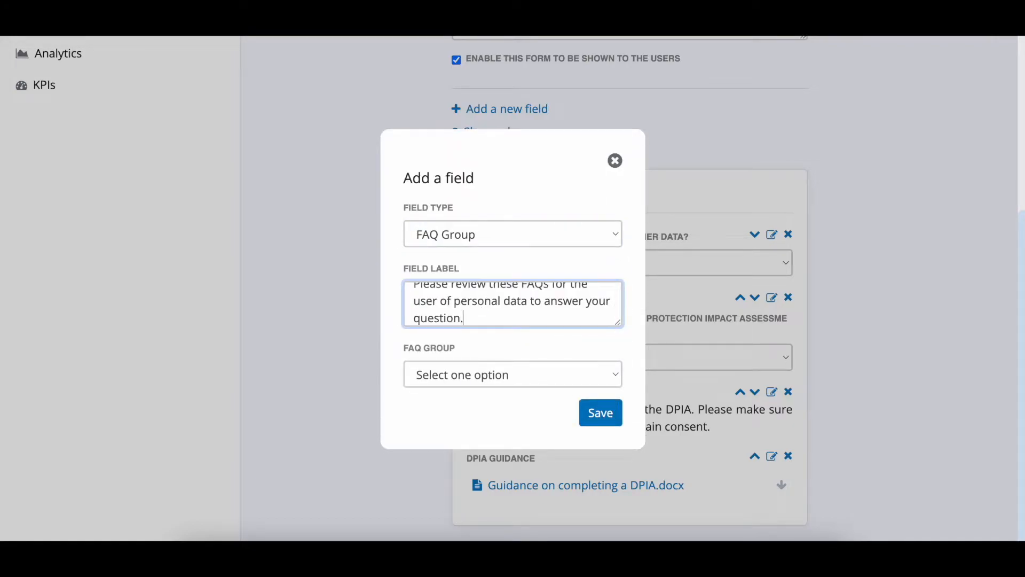
left_click(567, 375)
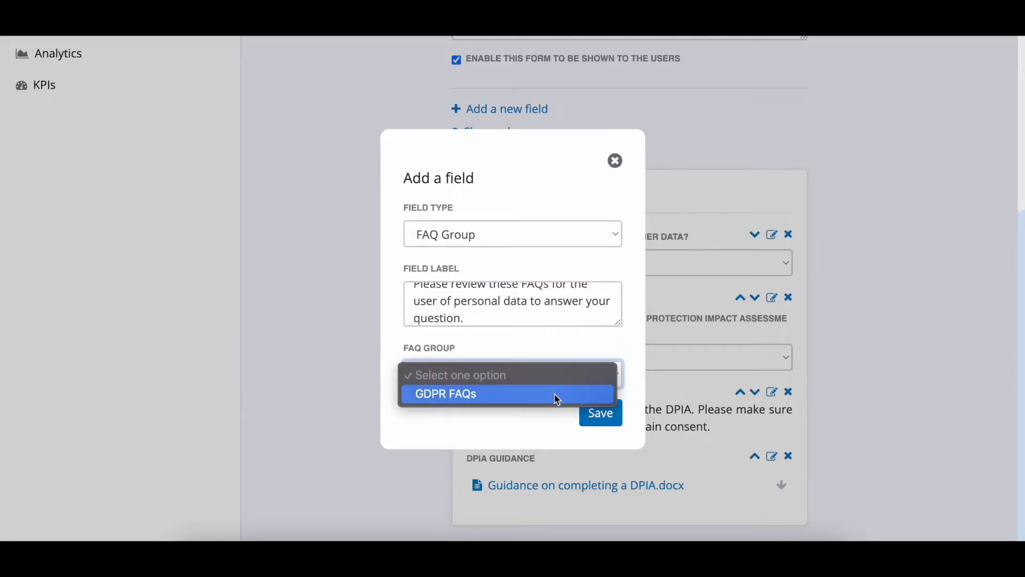
left_click(557, 398)
left_click(600, 422)
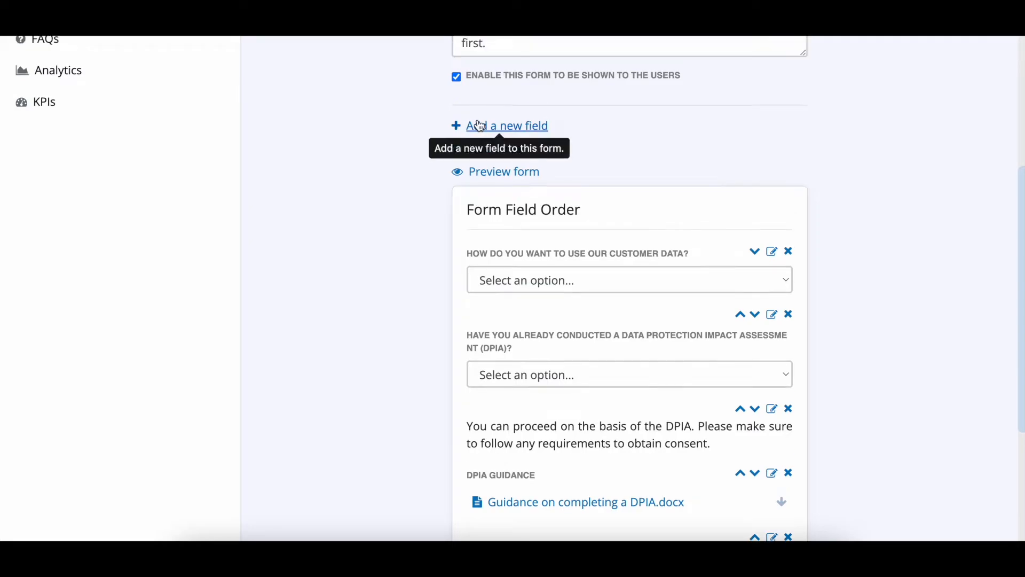
Step: Add a Form field linked to Task - GDPR Review, labelled "Please commence and request a Data Protection Impact Assessment with the form below"
left_click(480, 125)
left_click(514, 267)
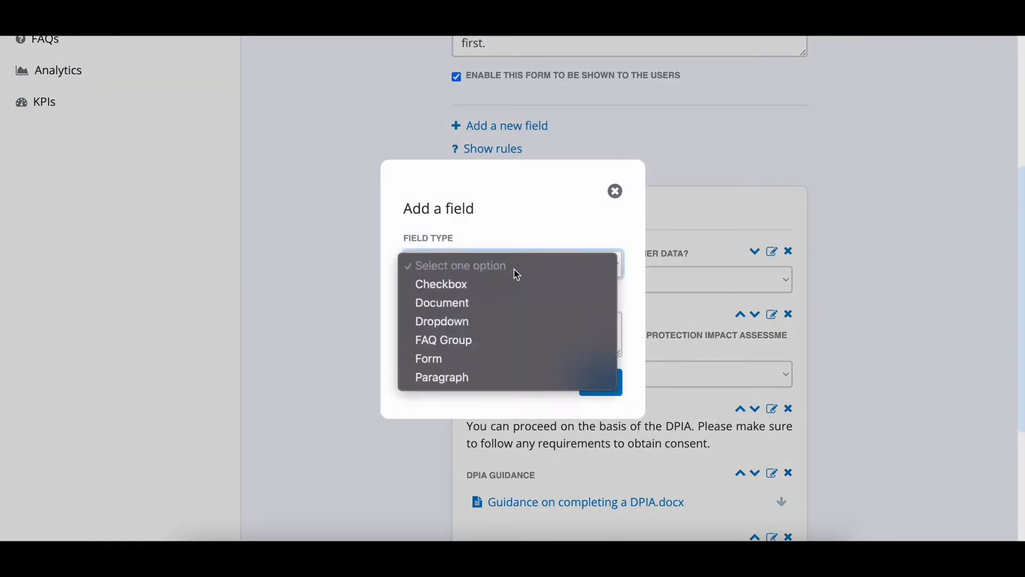
left_click(488, 359)
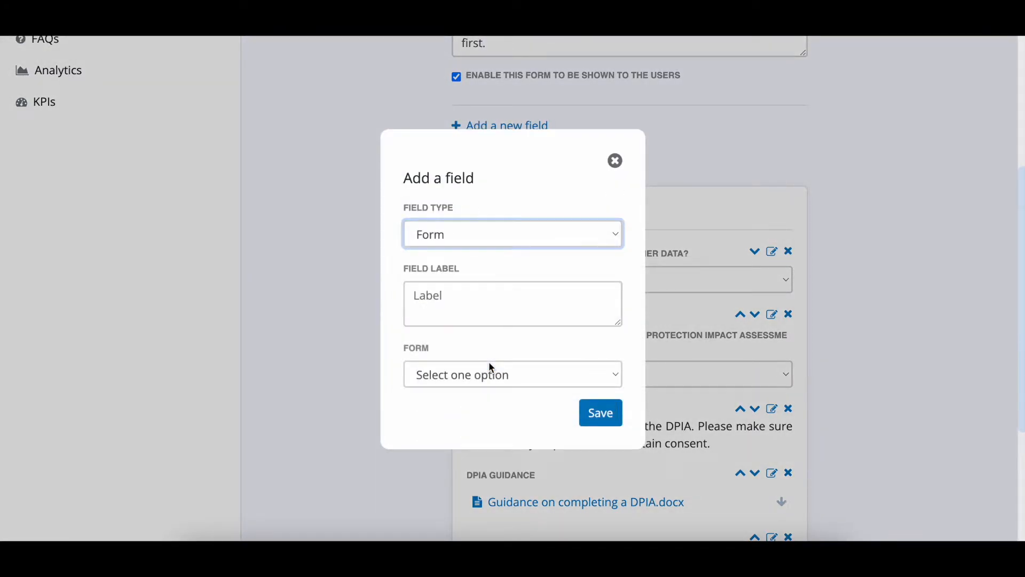
left_click(483, 308)
type("Please commence and request a Data Protection Impact Assessment with the form below")
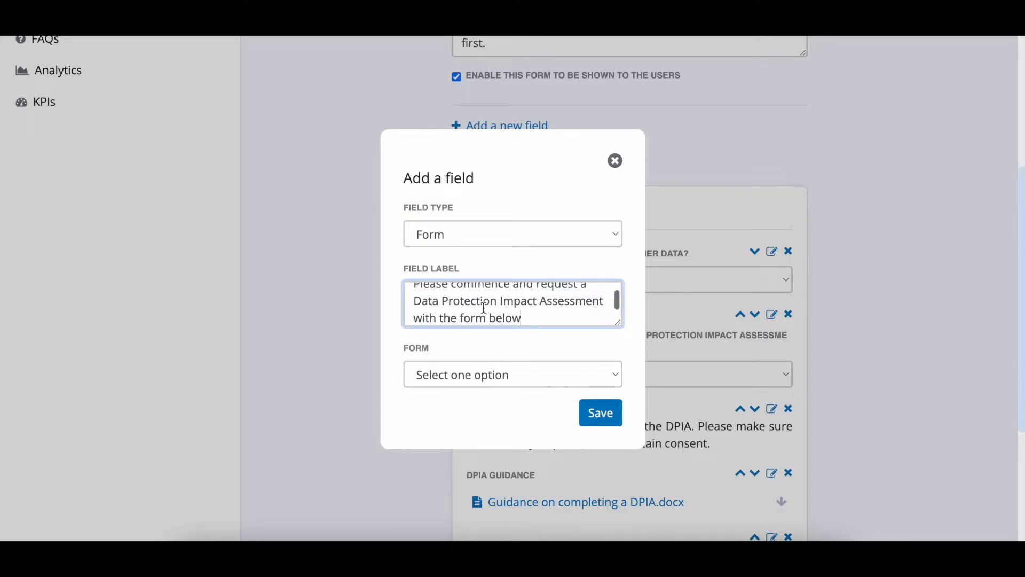
left_click(531, 374)
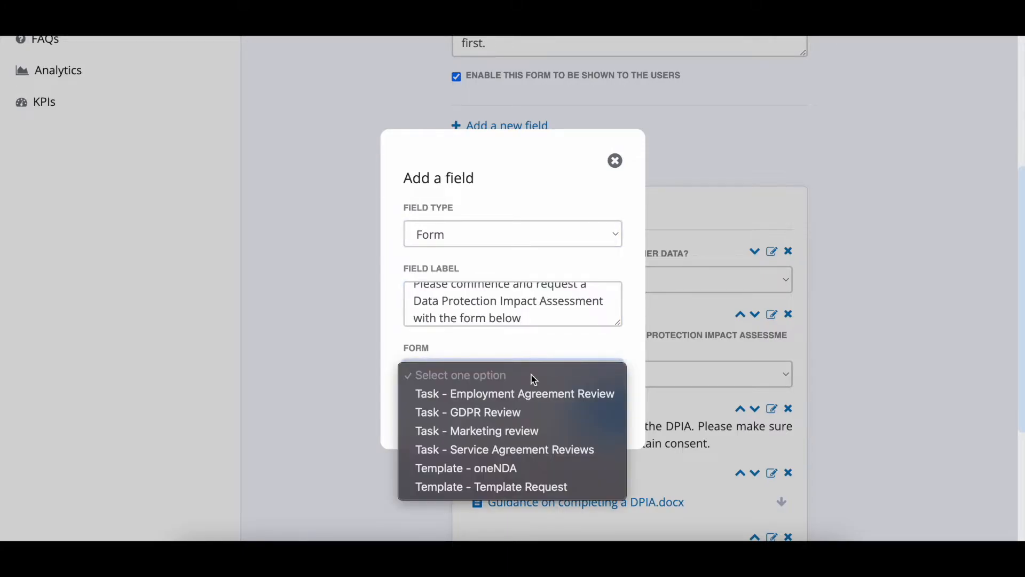
left_click(522, 411)
left_click(607, 415)
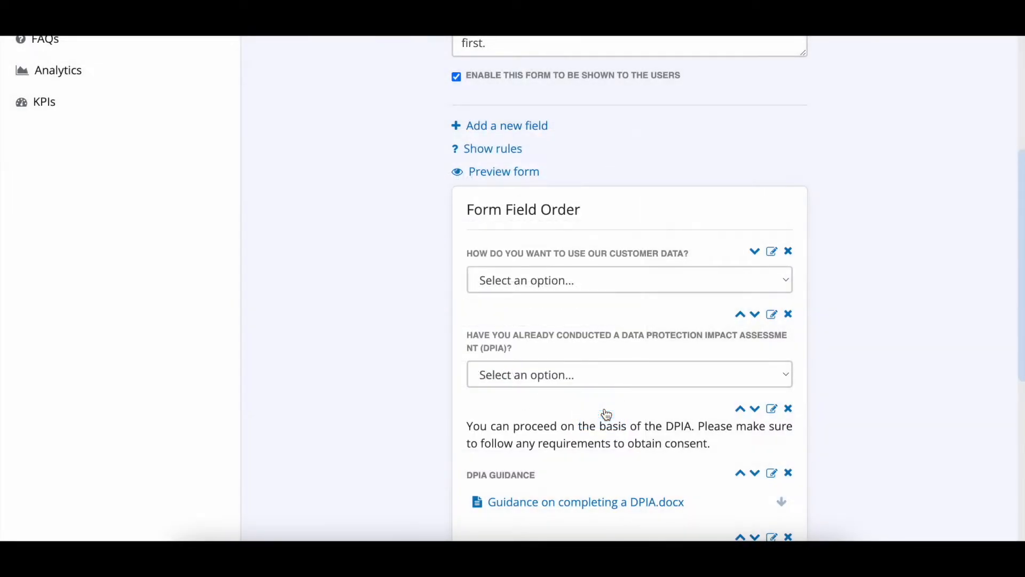
Step: Add the Ask Legal Anything form, labelled "If you cannot find an answer to your question, please submit a question to the legal team using the form below"
scroll(604, 413, "down", 6)
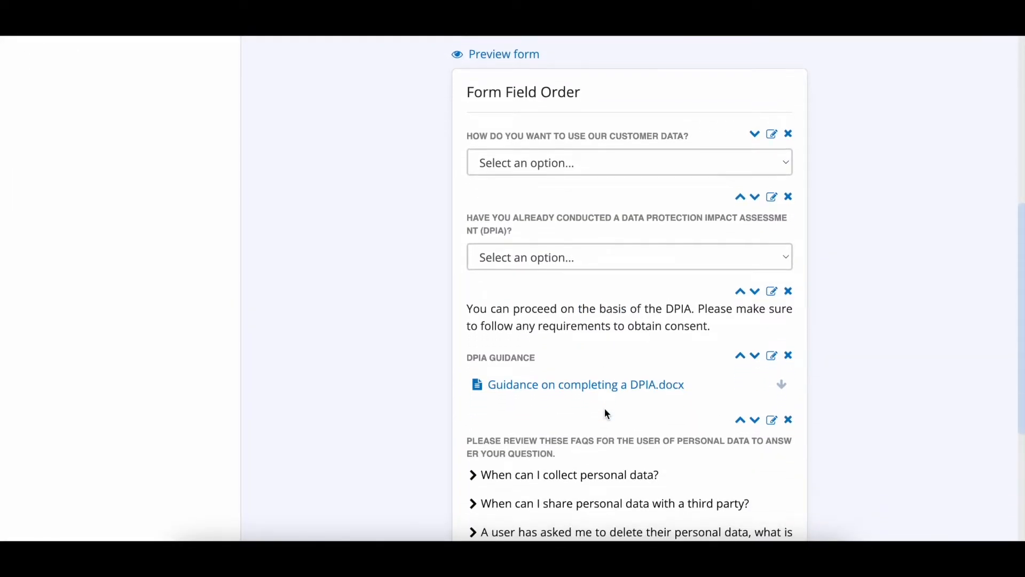
scroll(606, 411, "up", 5)
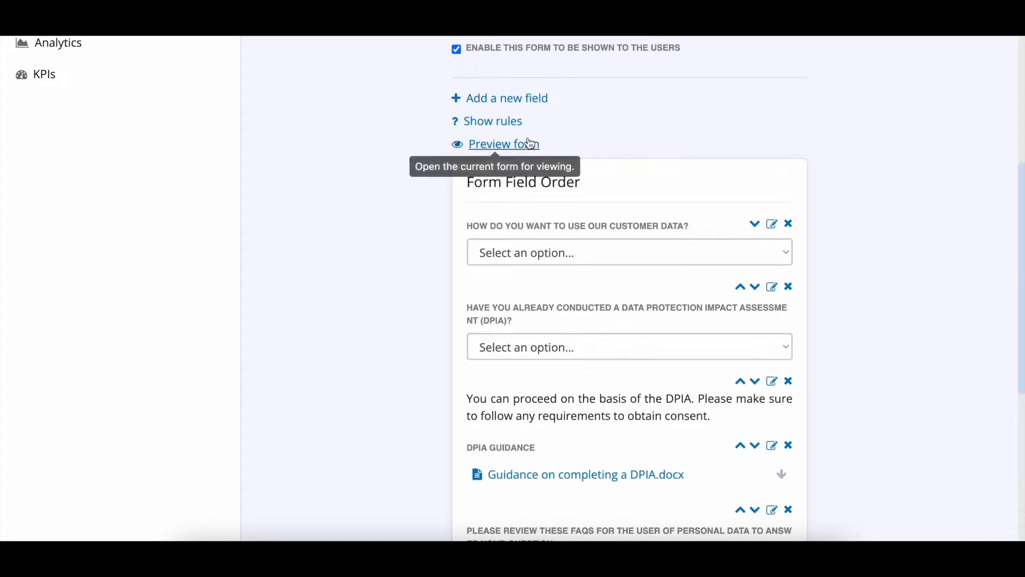
left_click(518, 101)
left_click(565, 272)
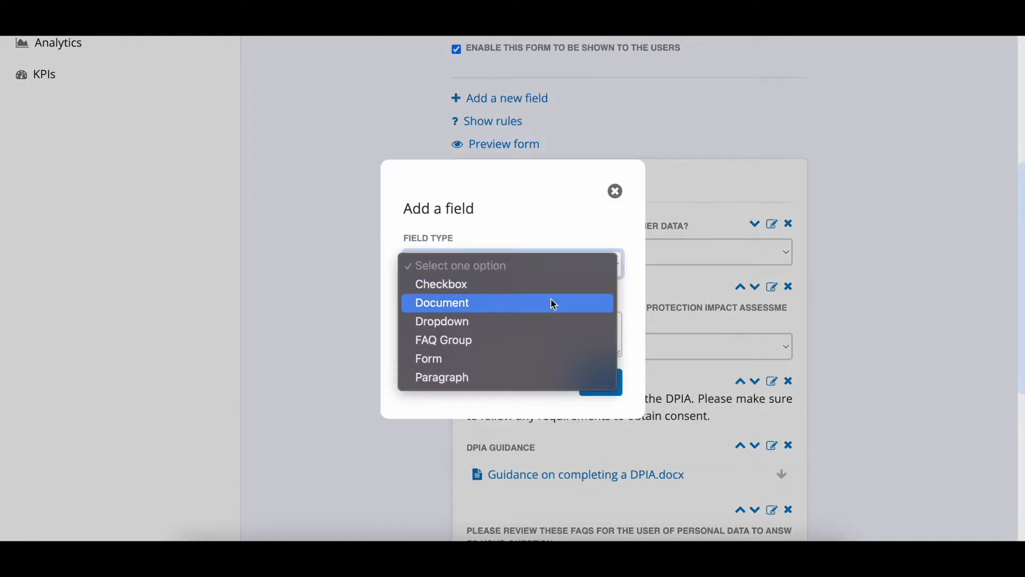
left_click(528, 354)
left_click(478, 293)
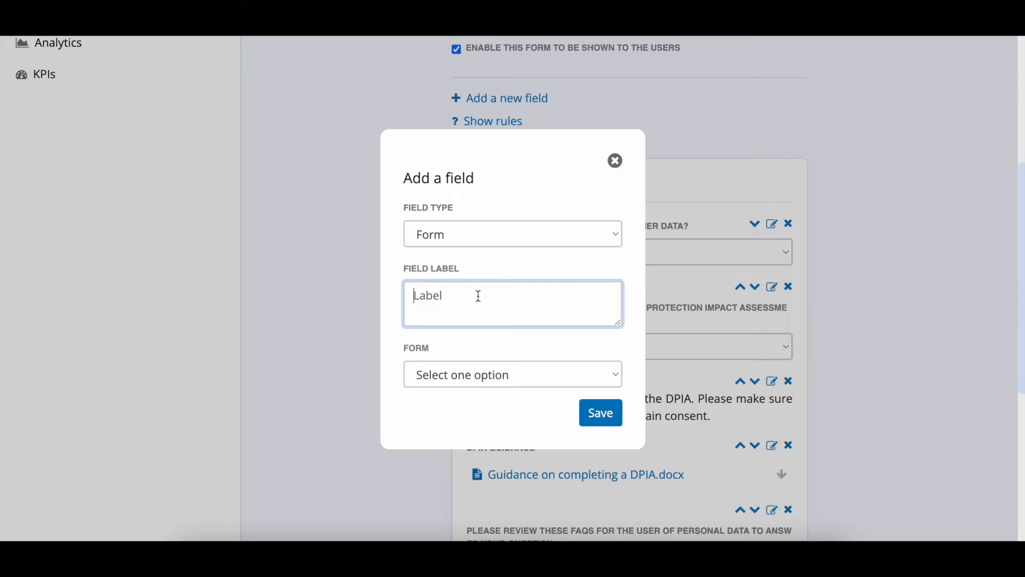
key("ctrl+v")
left_click(472, 384)
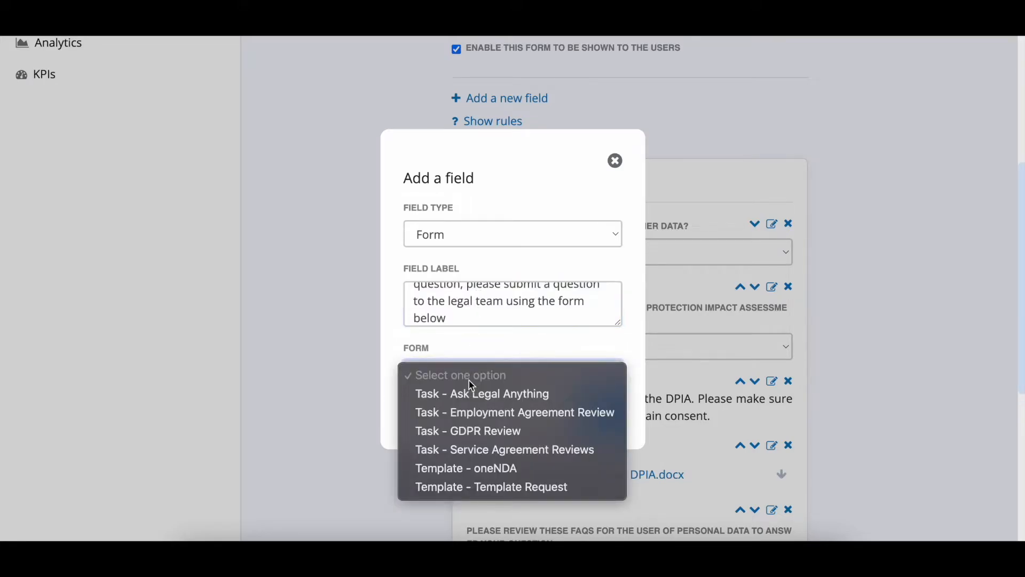
left_click(472, 398)
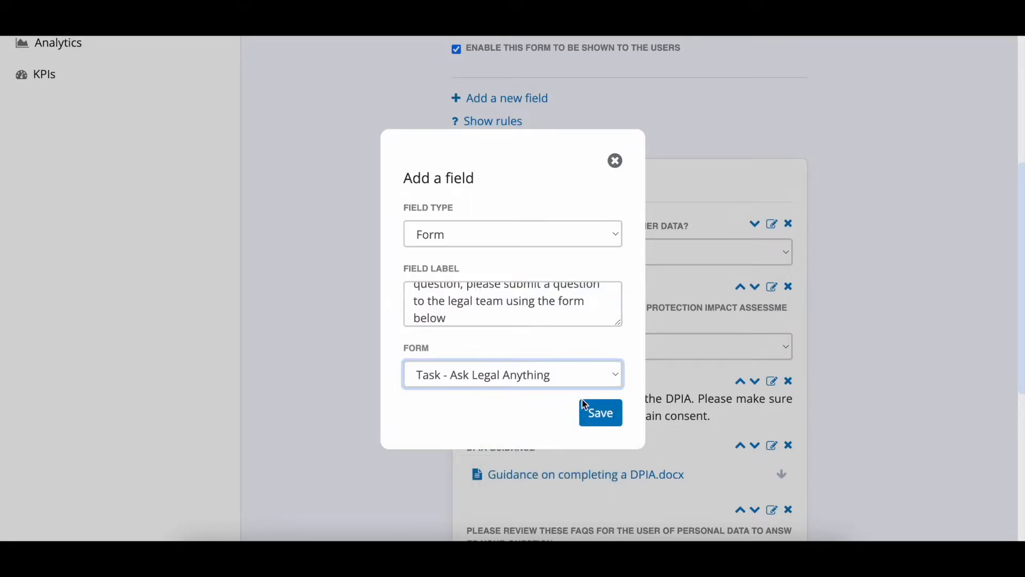
left_click(600, 412)
Step: Review the completed field list and preview the current GDPR Advice form beside it
scroll(601, 408, "down", 1)
scroll(616, 369, "down", 8)
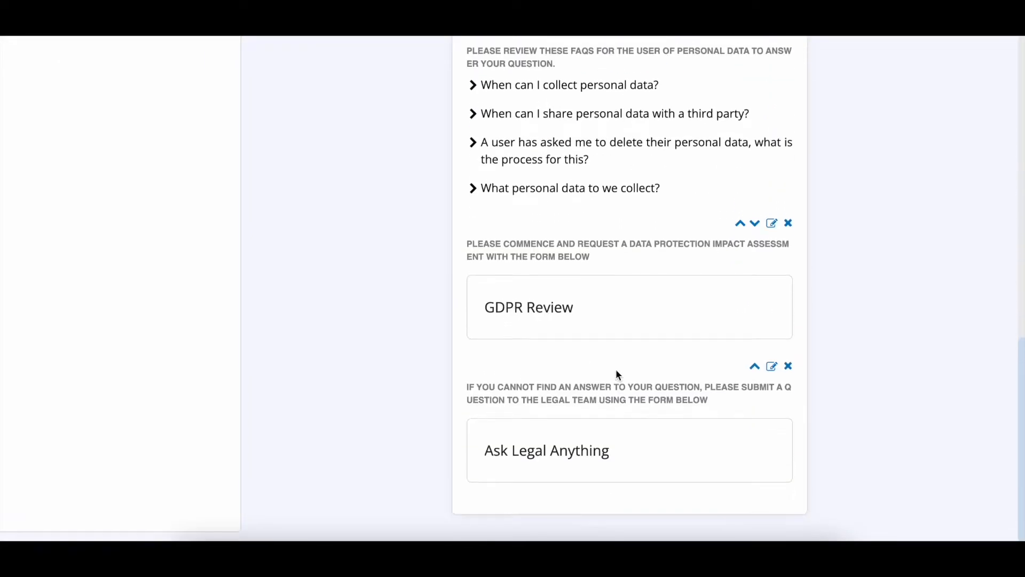
scroll(683, 454, "up", 10)
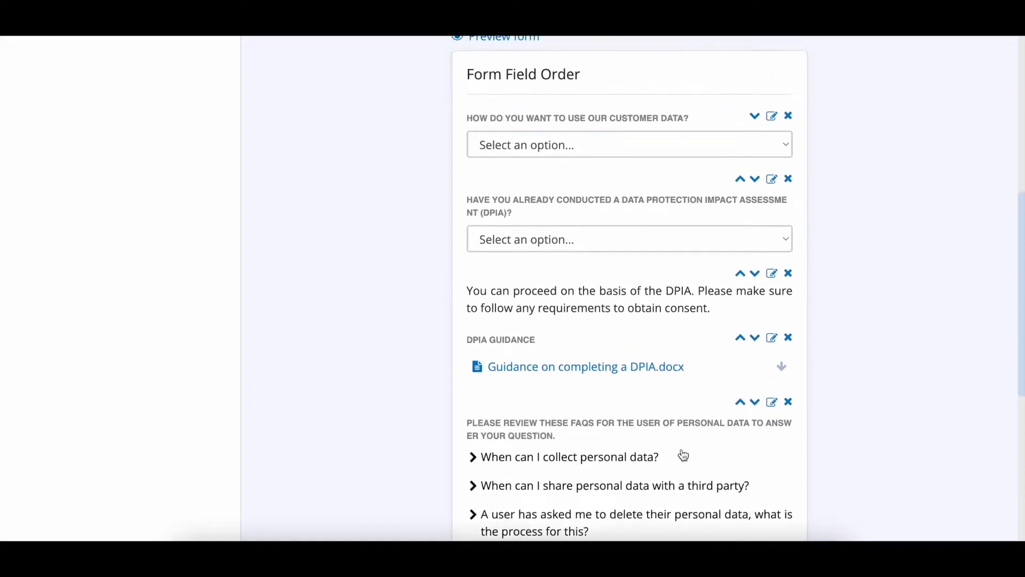
left_click(513, 422)
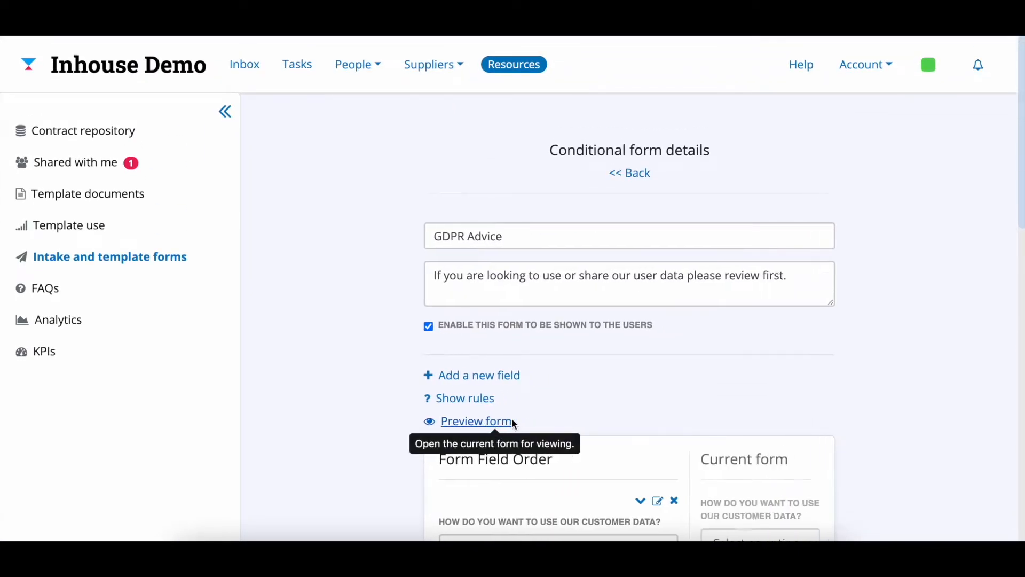
scroll(739, 440, "down", 6)
scroll(739, 439, "down", 2)
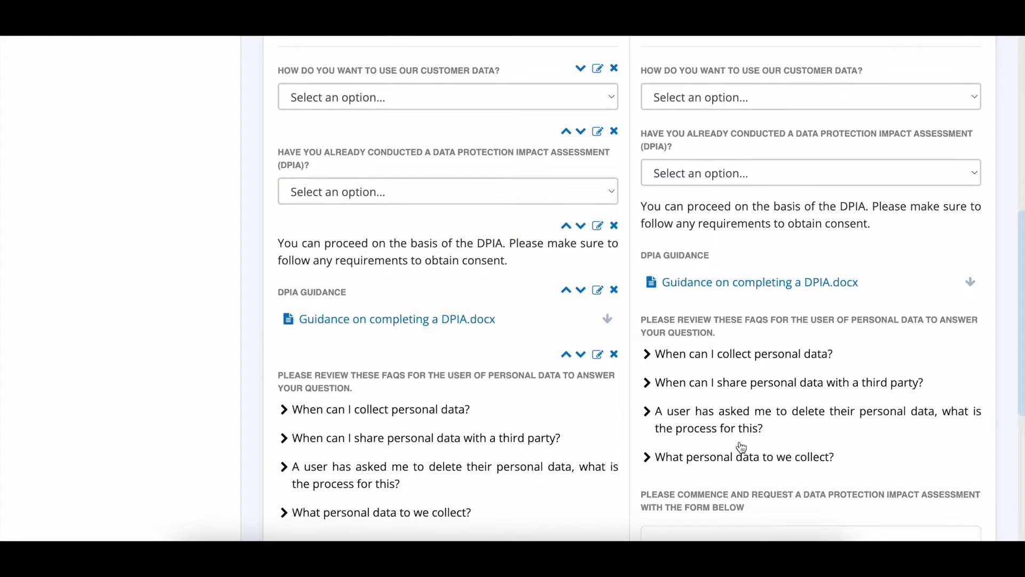
Step: Try moving the DPIA question above the customer data question and restore the original field order
left_click(566, 131)
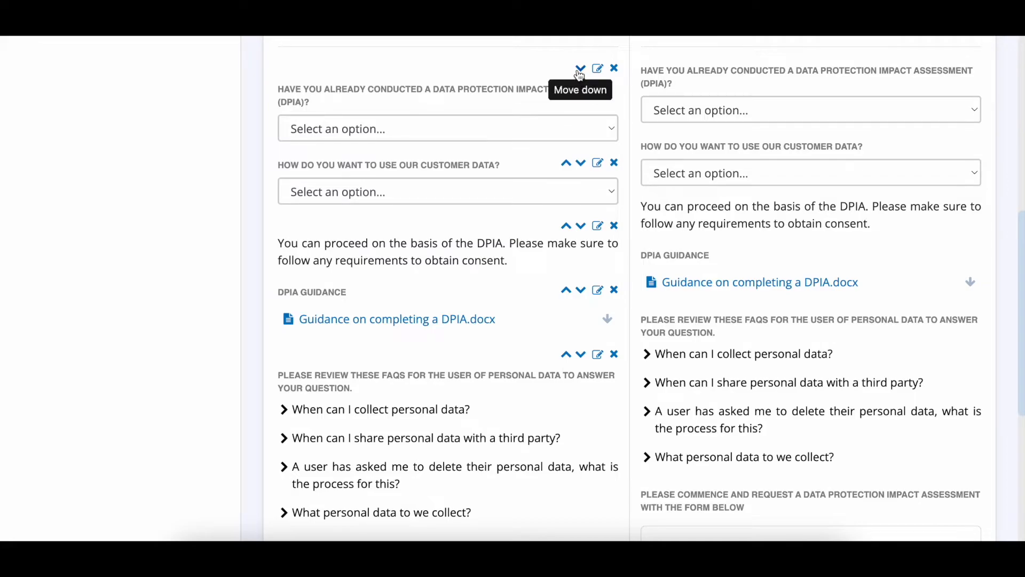
left_click(580, 69)
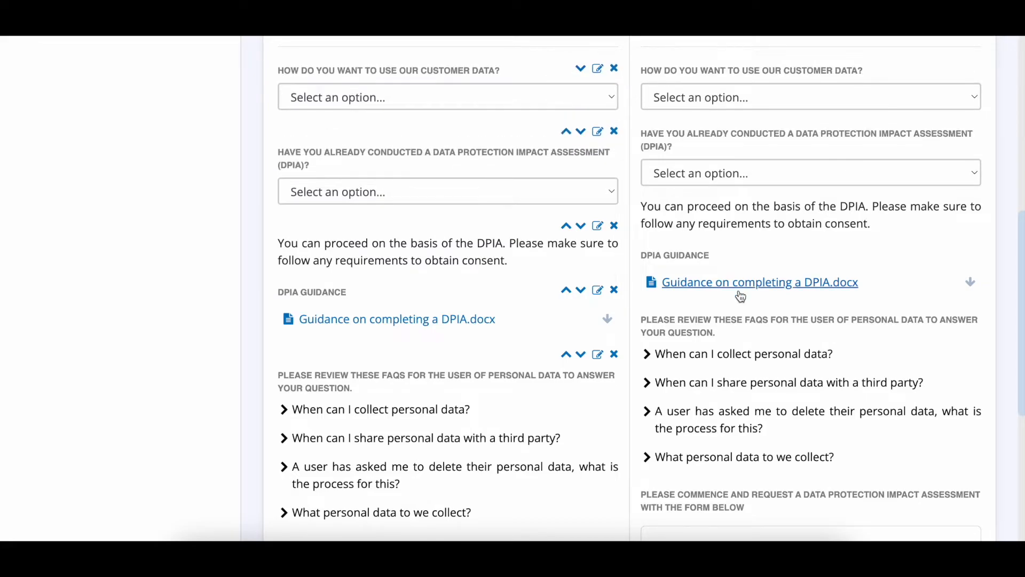
scroll(740, 297, "down", 3)
scroll(740, 296, "down", 2)
Step: Show the form's rules and add a rule triggered by "How do you want to use our Customer data?"
scroll(739, 291, "up", 9)
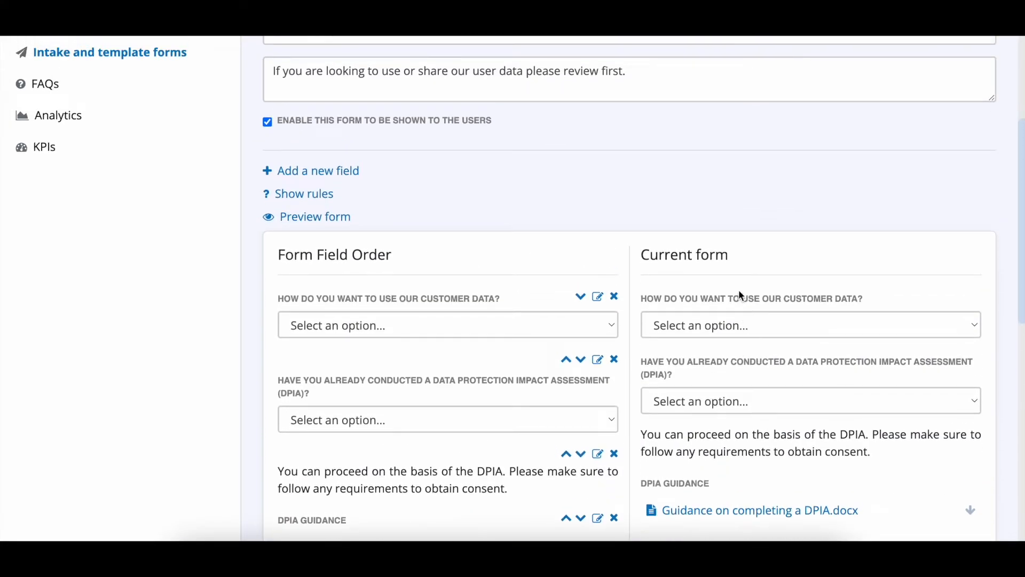
left_click(319, 195)
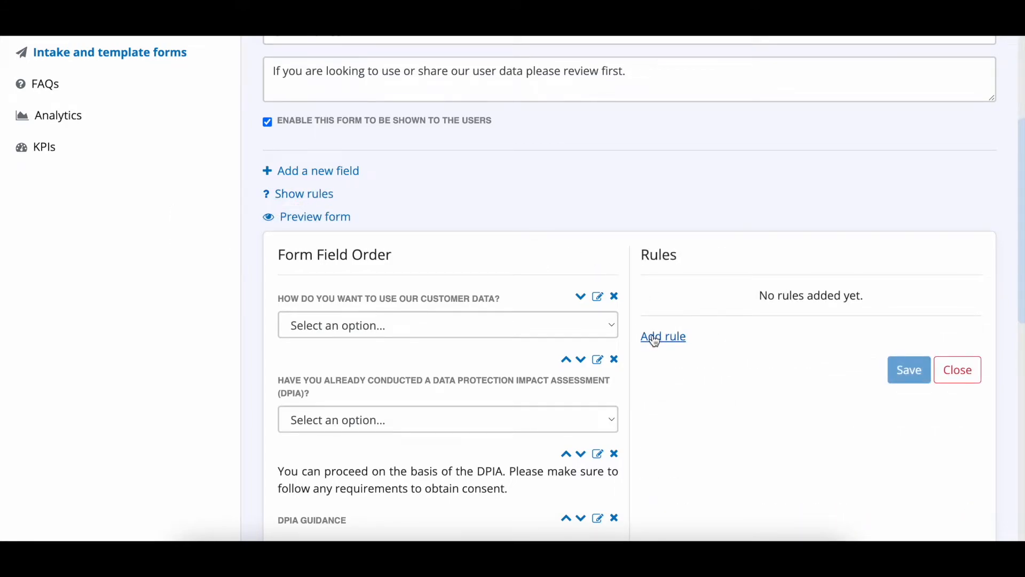
left_click(652, 338)
scroll(687, 353, "down", 3)
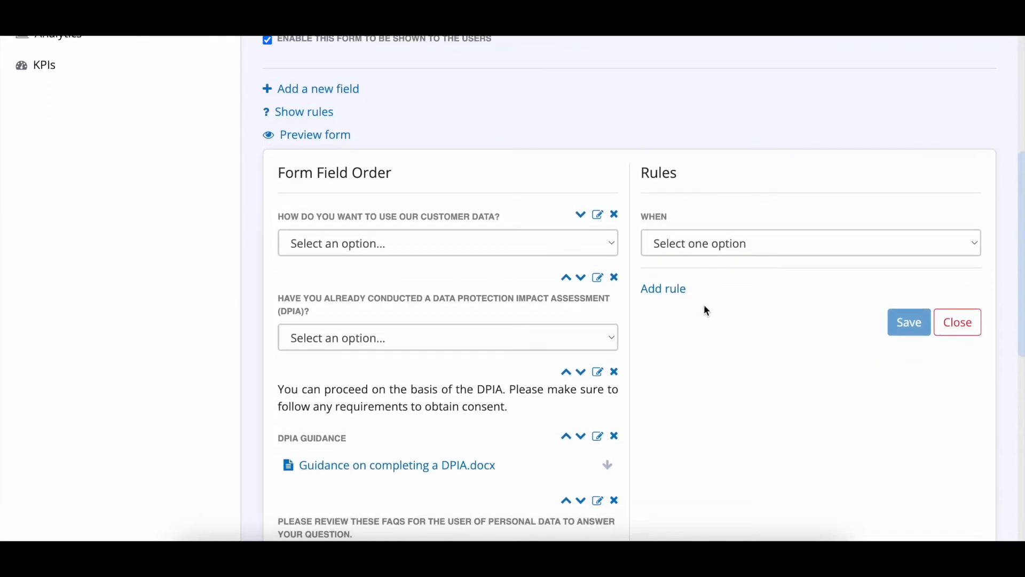
left_click(731, 240)
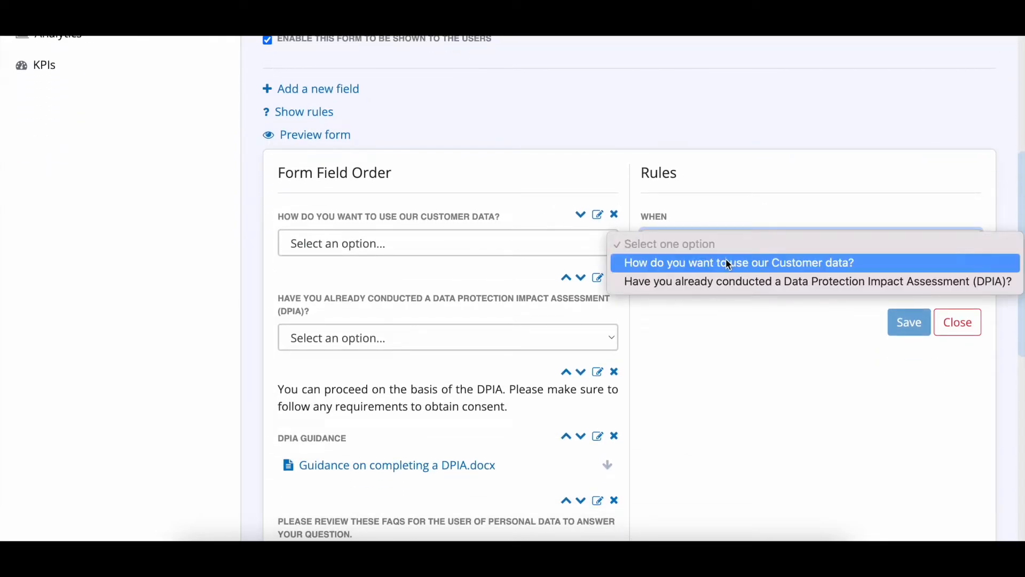
left_click(726, 261)
scroll(725, 259, "down", 1)
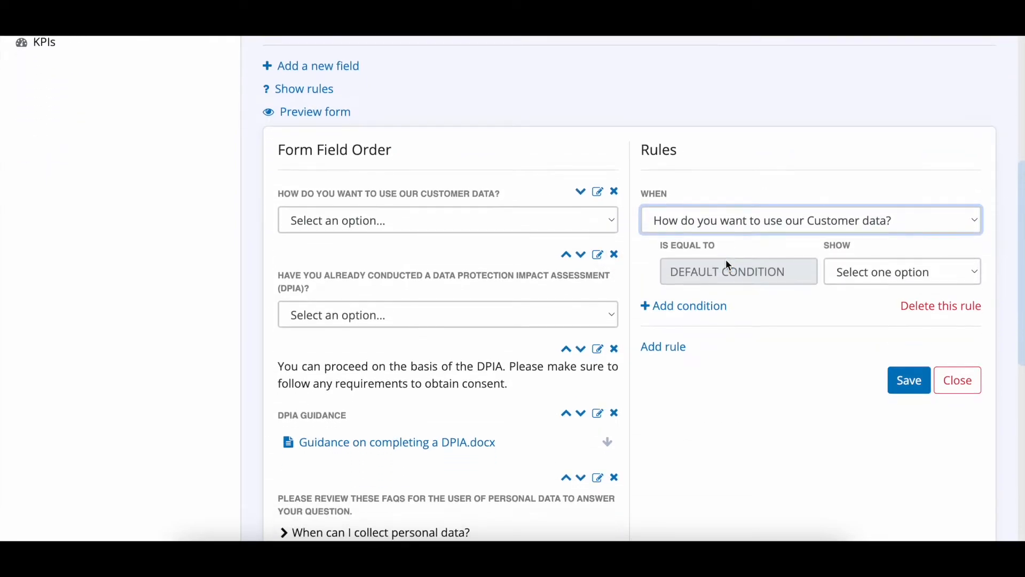
Step: Add a condition that shows the "Please review these FAQs" field when the answer is Collect New Customer Data
left_click(667, 305)
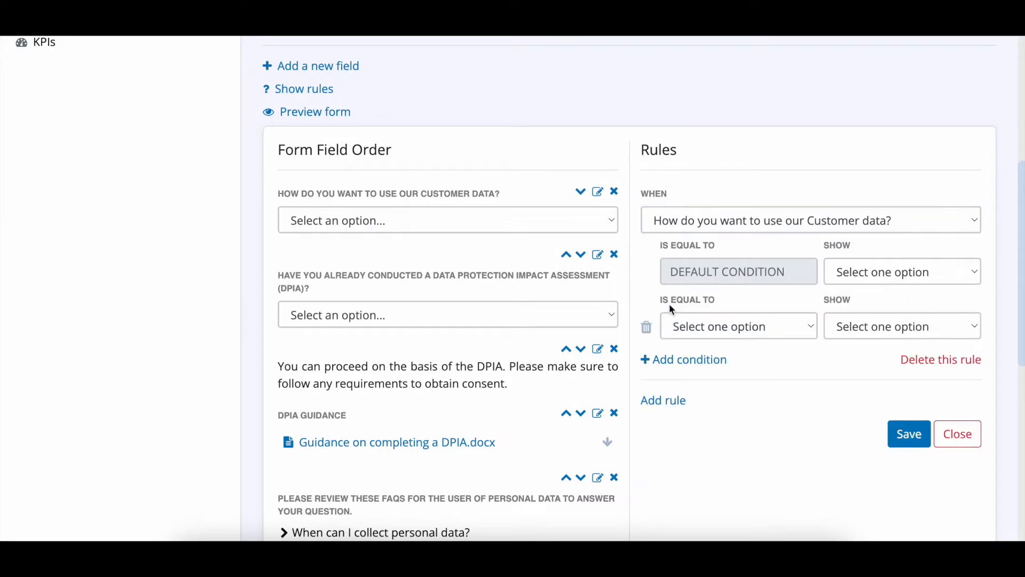
left_click(730, 326)
left_click(726, 346)
left_click(893, 332)
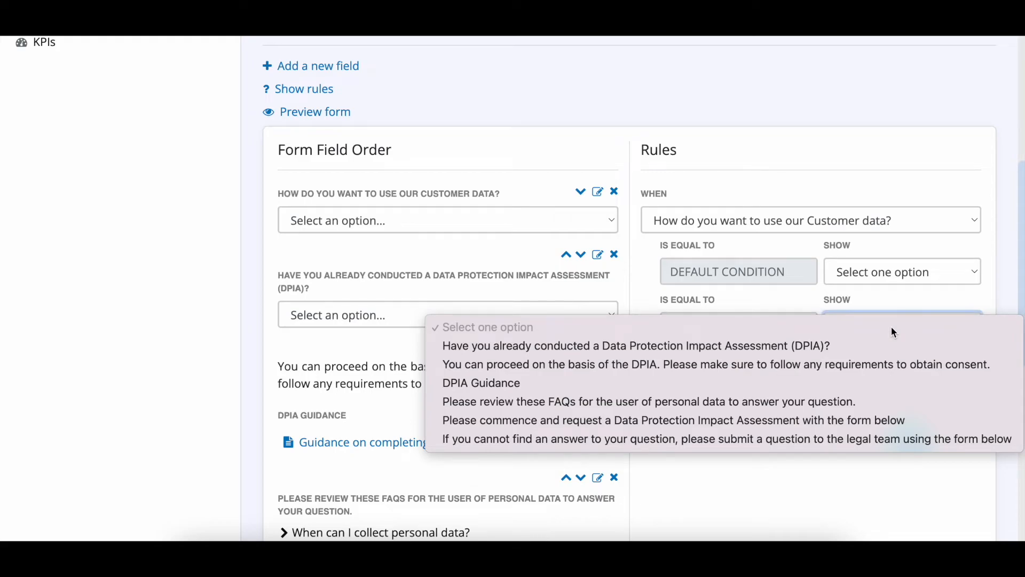
left_click(845, 398)
Step: Add a condition that shows the "Please review these FAQs" field when the answer is Send Marketing Materials to our Users
left_click(703, 358)
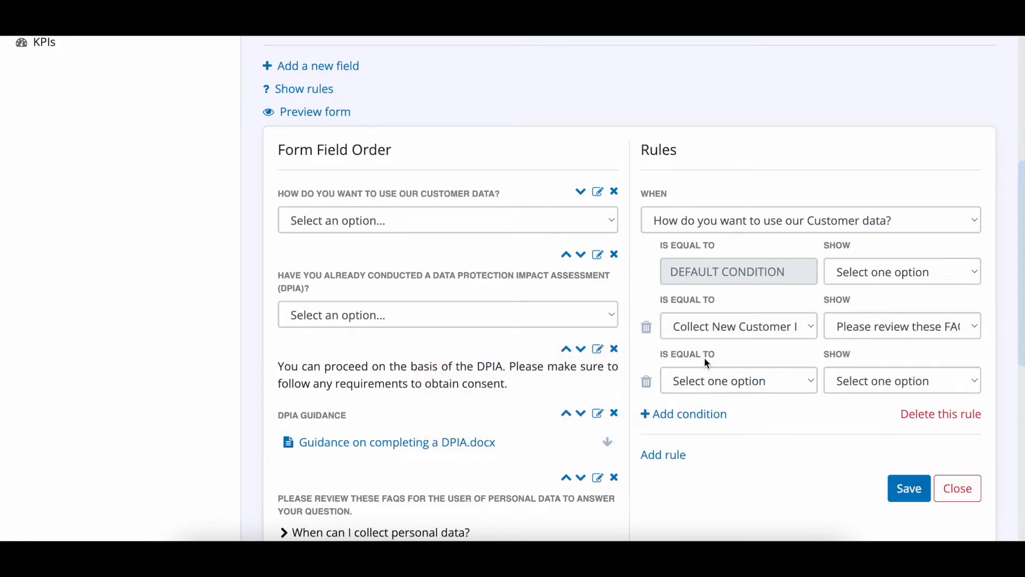
left_click(702, 380)
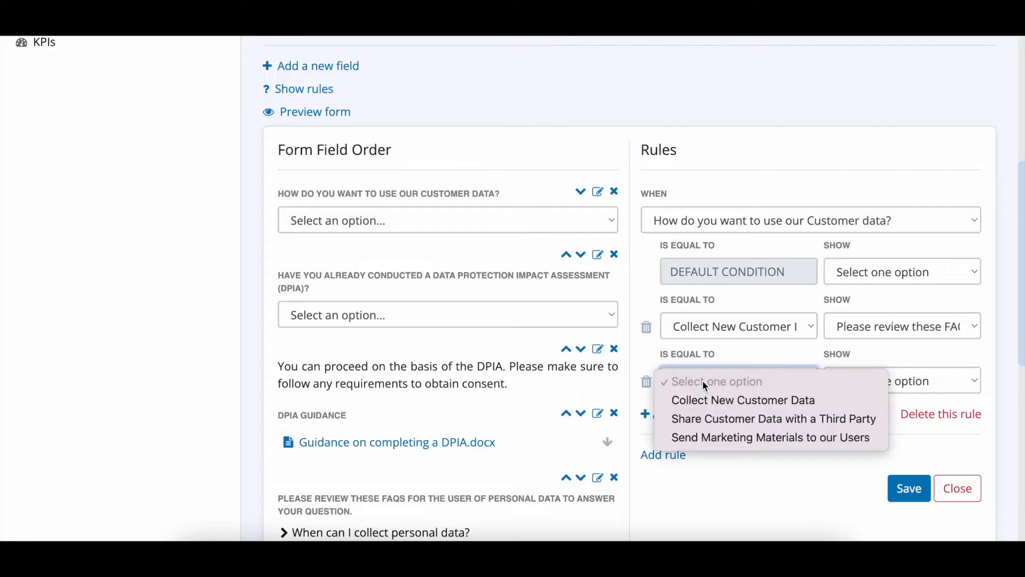
left_click(703, 437)
left_click(896, 380)
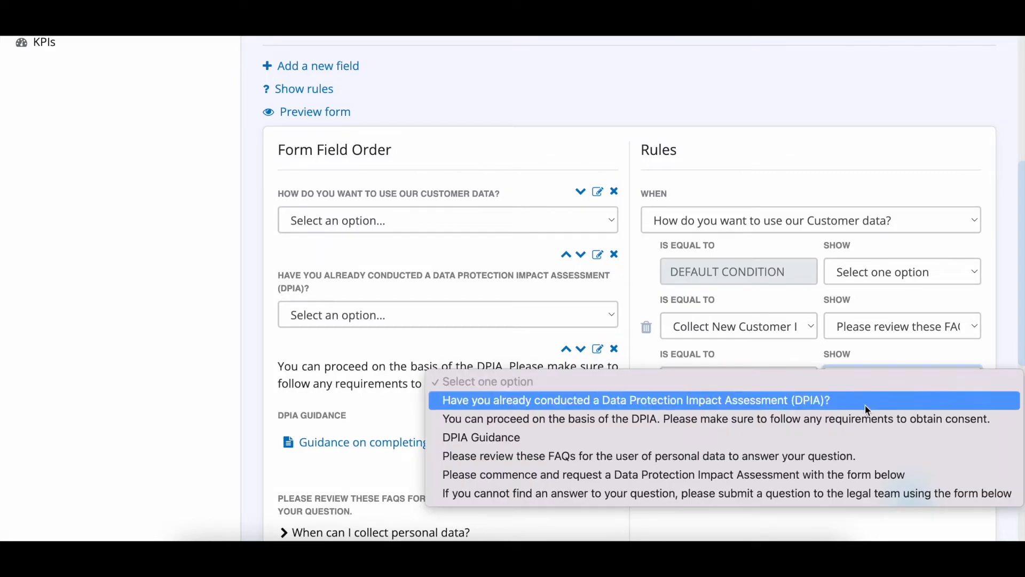
left_click(822, 456)
Step: Add a condition for Share Customer Data with a Third Party that shows "Have you already conducted a Data Protection Impact Assessment (DPIA)?"
scroll(788, 446, "down", 1)
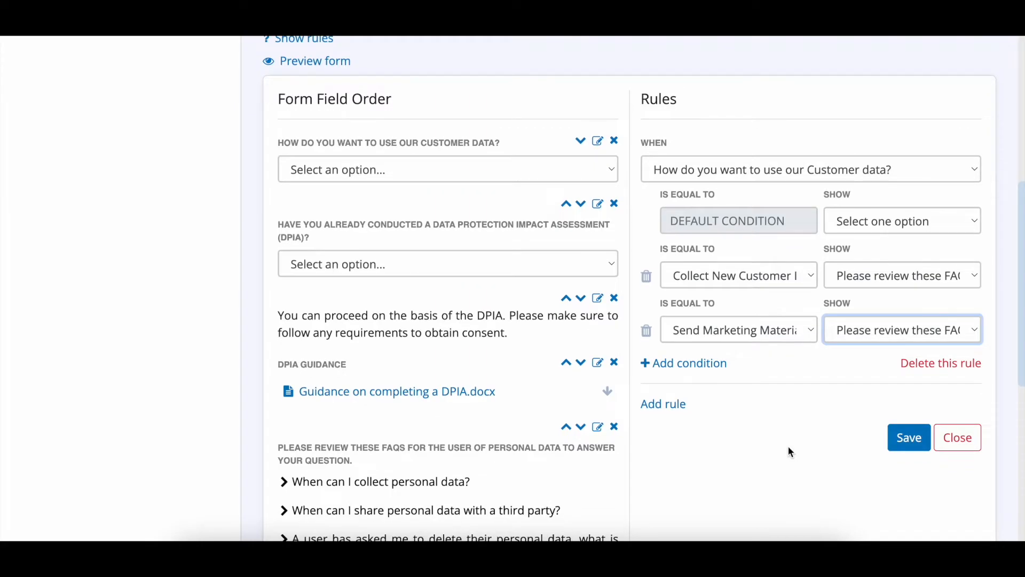
left_click(674, 361)
left_click(702, 384)
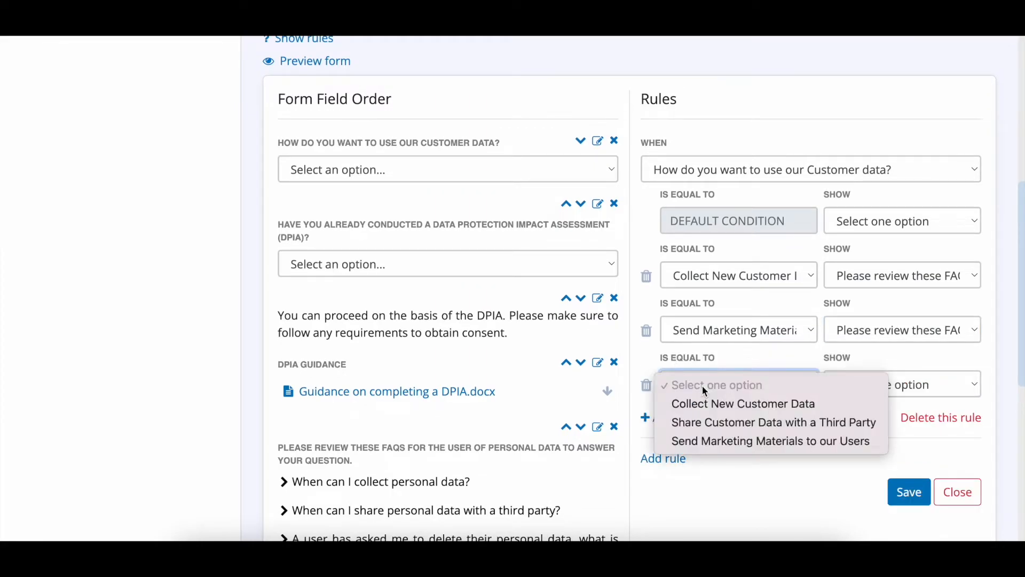
left_click(706, 417)
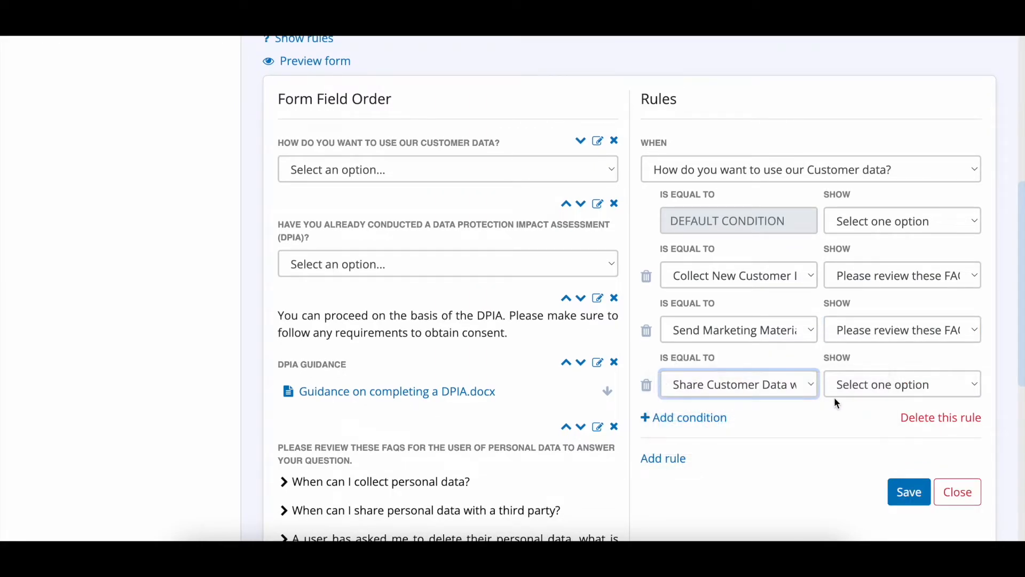
left_click(889, 331)
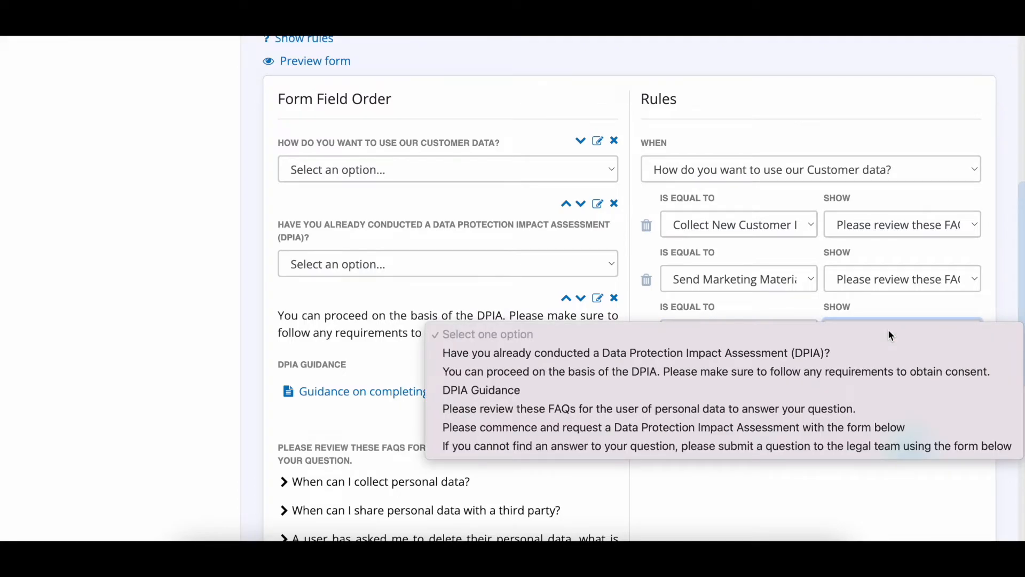
left_click(862, 352)
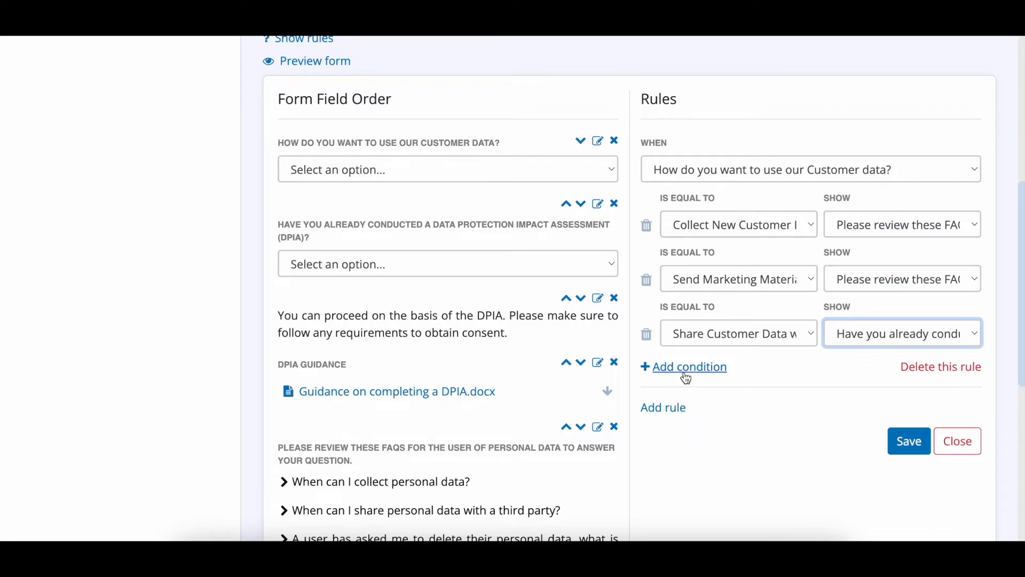
Step: Add a condition for Collect New Customer Data that shows the "If you cannot find an answer to your question" legal team form
left_click(686, 368)
left_click(738, 388)
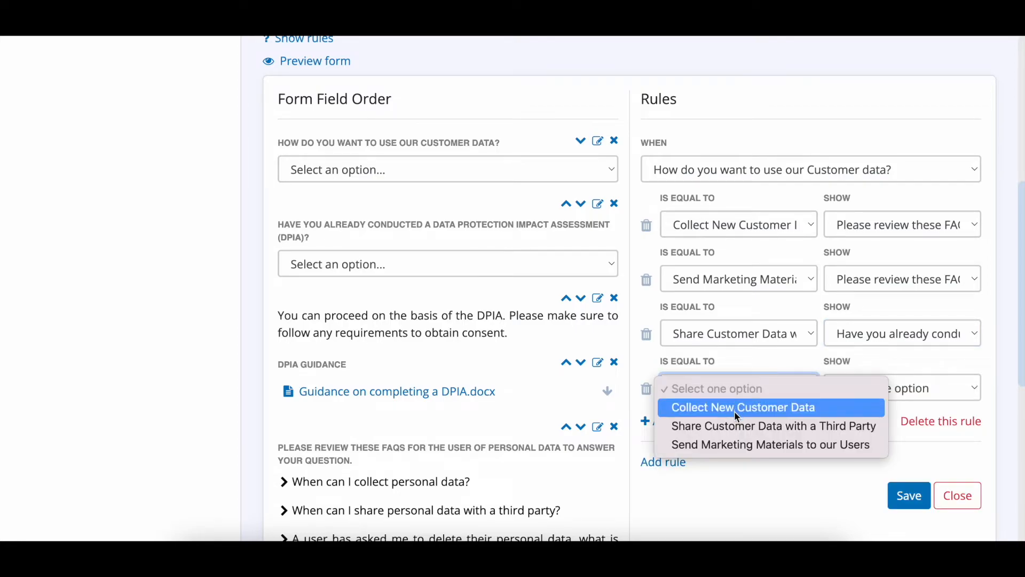
left_click(734, 409)
left_click(904, 390)
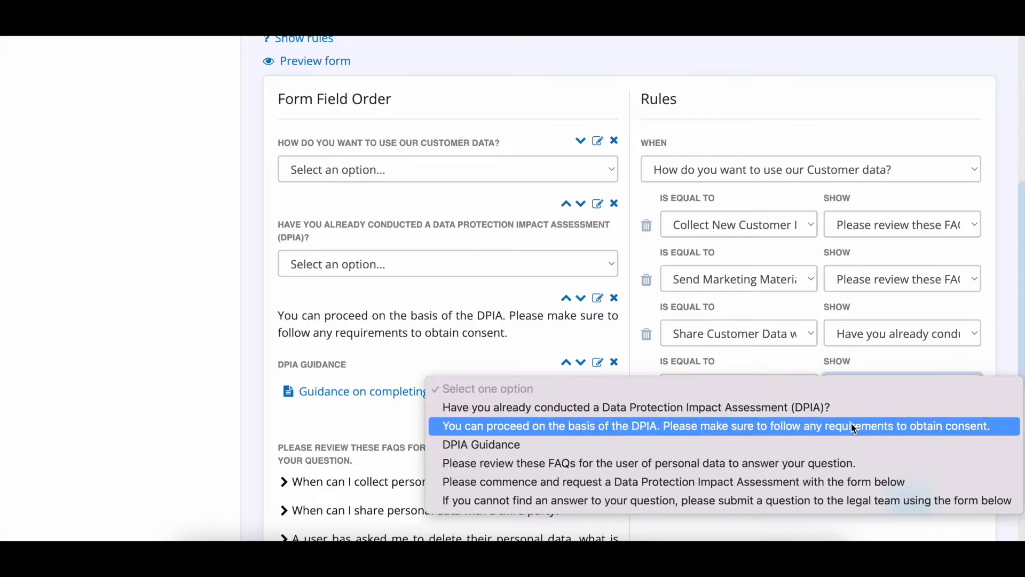
left_click(818, 501)
Step: Add a condition for Send Marketing Materials to our Users that shows the "If you cannot find an answer to your question" legal team form, and save the rules
scroll(769, 454, "down", 1)
left_click(704, 395)
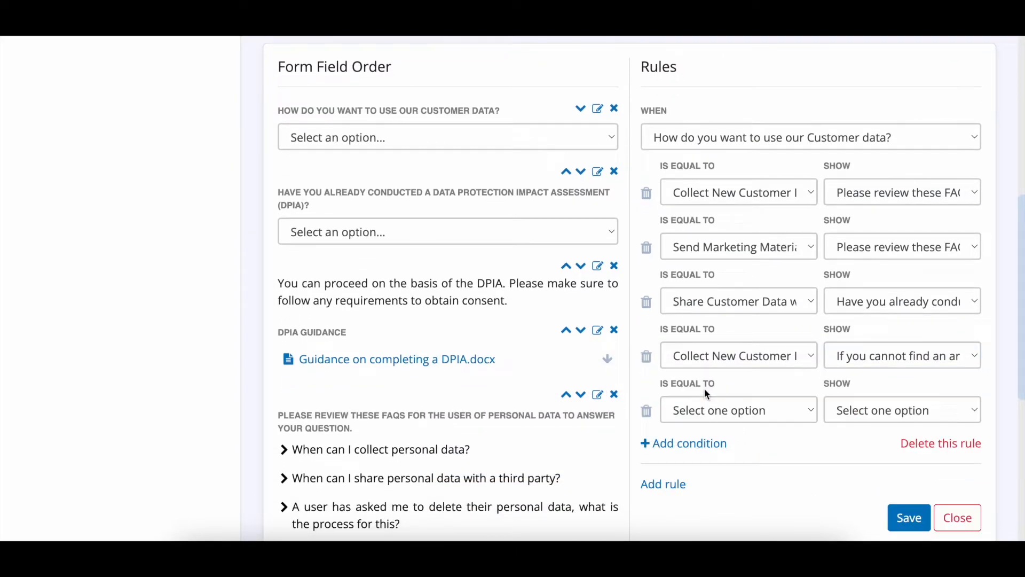
left_click(721, 412)
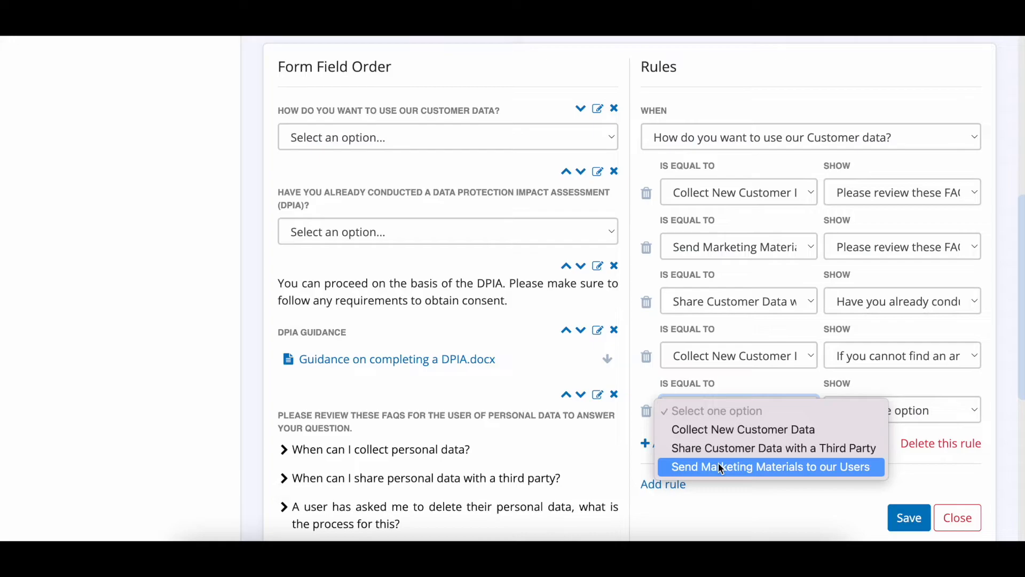
key("Escape")
key("s")
left_click(894, 409)
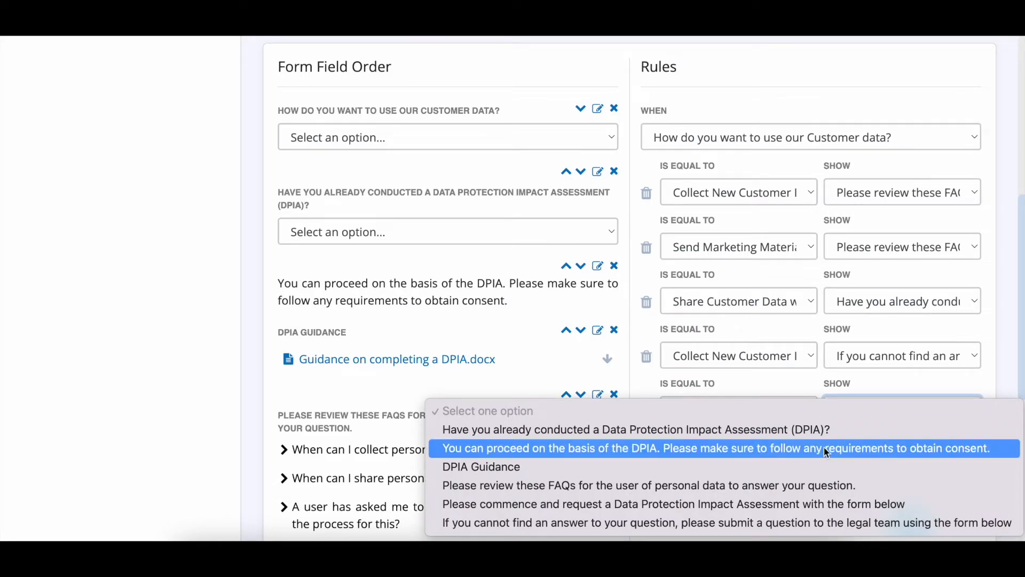
left_click(796, 517)
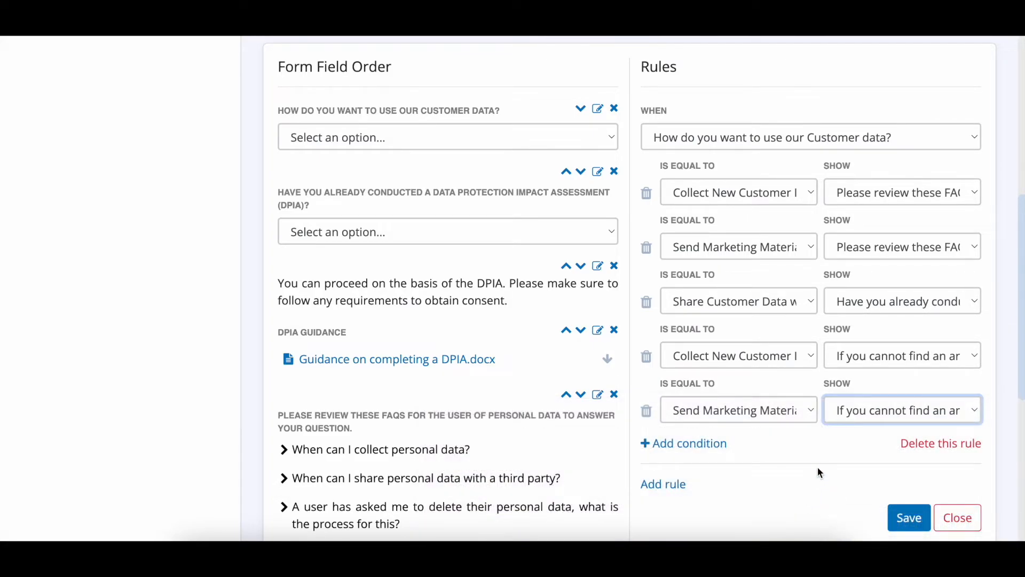
scroll(818, 466, "down", 1)
left_click(908, 469)
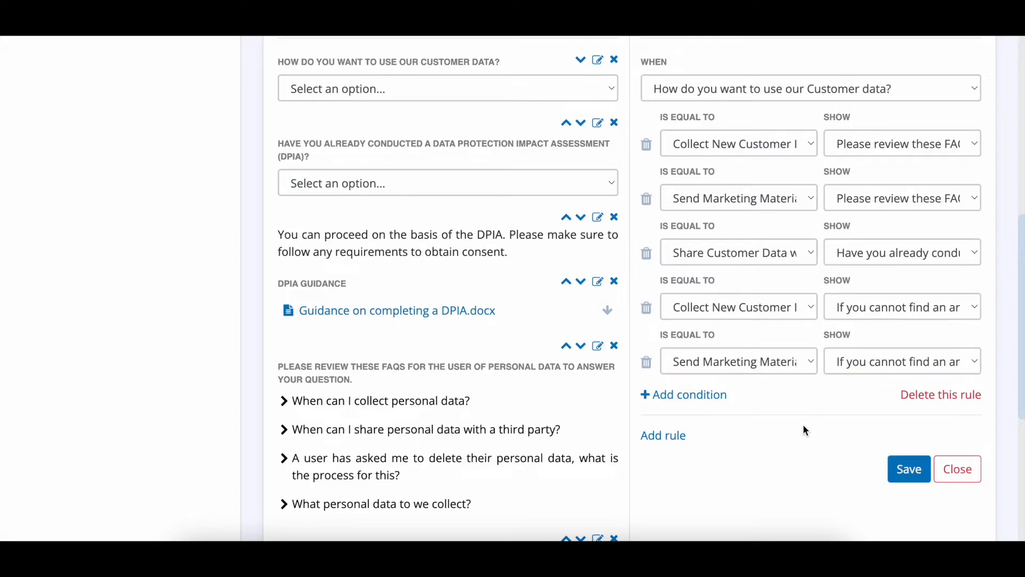
Step: Add a second rule based on the question "Have you already conducted a Data Protection Impact Assessment (DPIA)?"
scroll(803, 424, "down", 1)
left_click(668, 371)
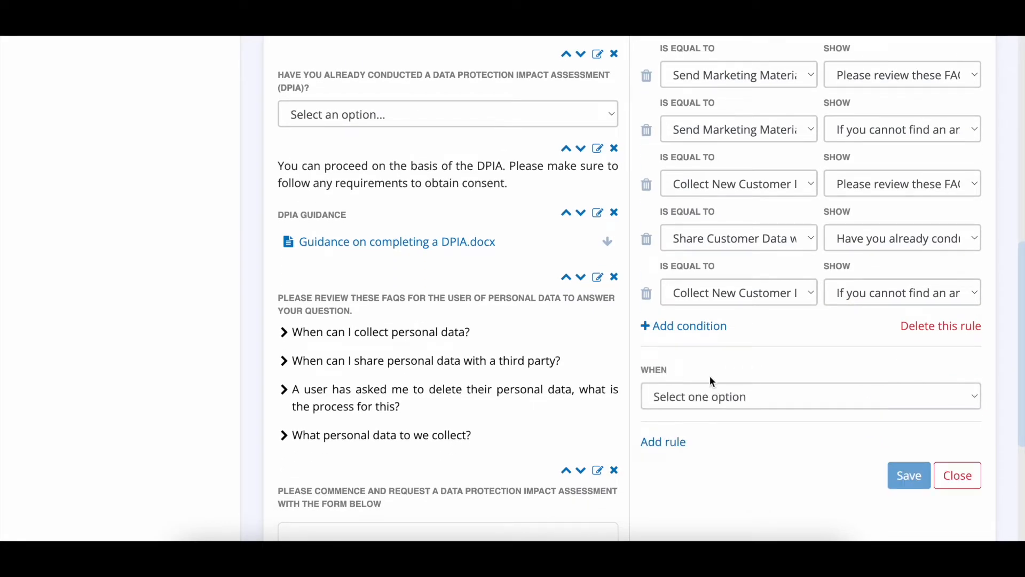
left_click(749, 399)
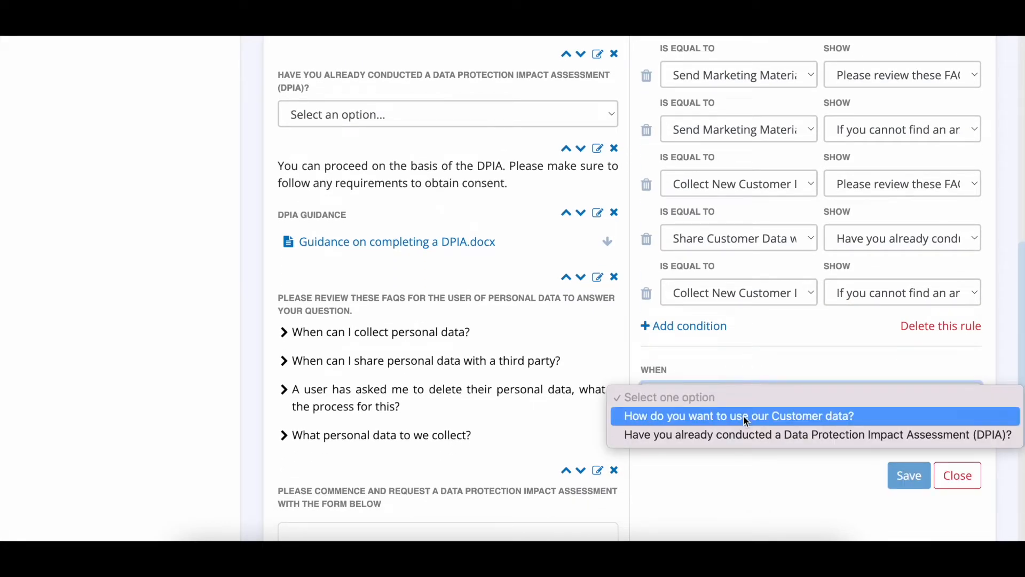
left_click(739, 433)
scroll(740, 434, "down", 1)
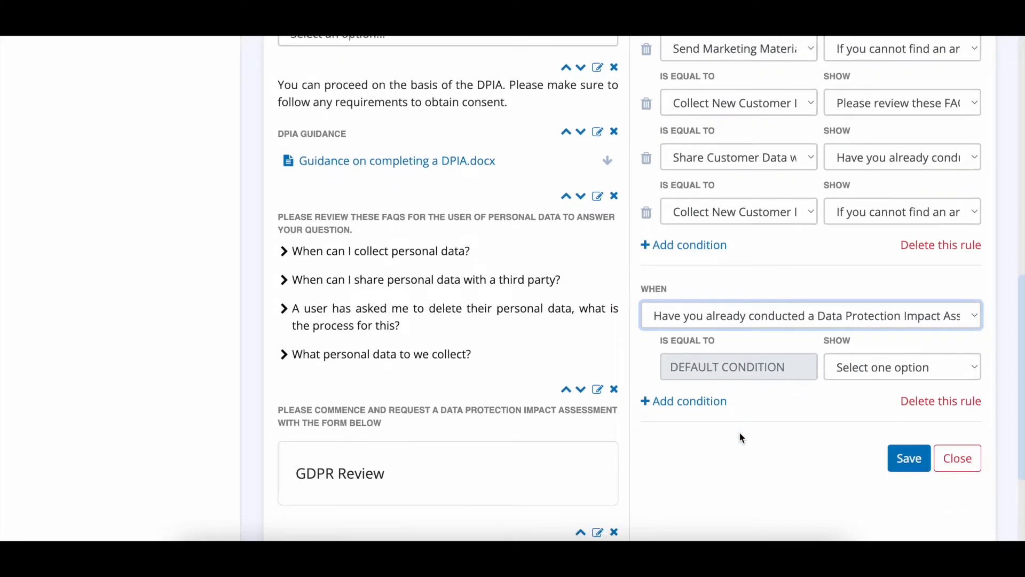
Step: Add a condition to the DPIA rule that shows the "You can proceed on the basis of the DPIA" text when the answer is yes
left_click(695, 403)
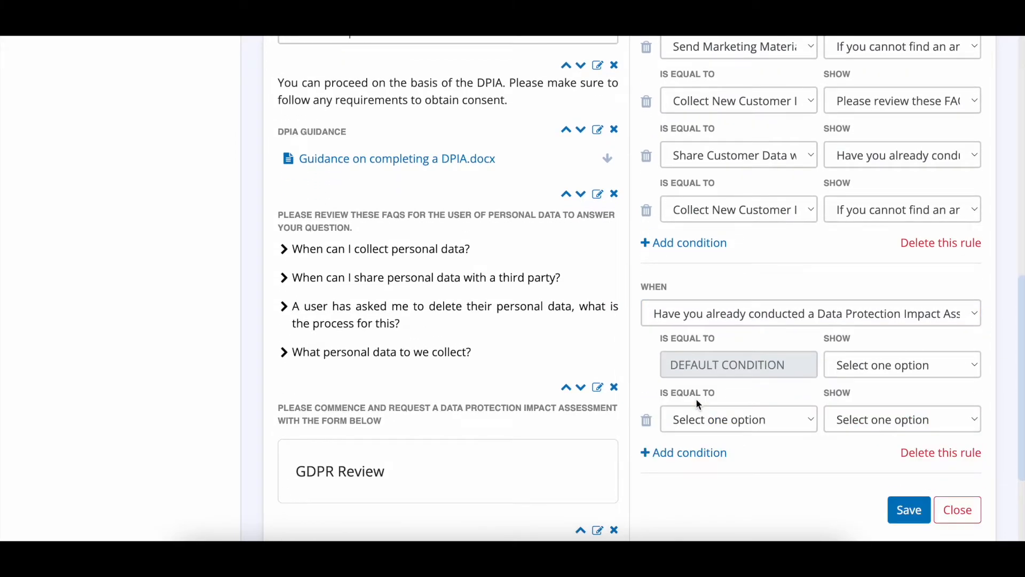
left_click(761, 422)
left_click(751, 438)
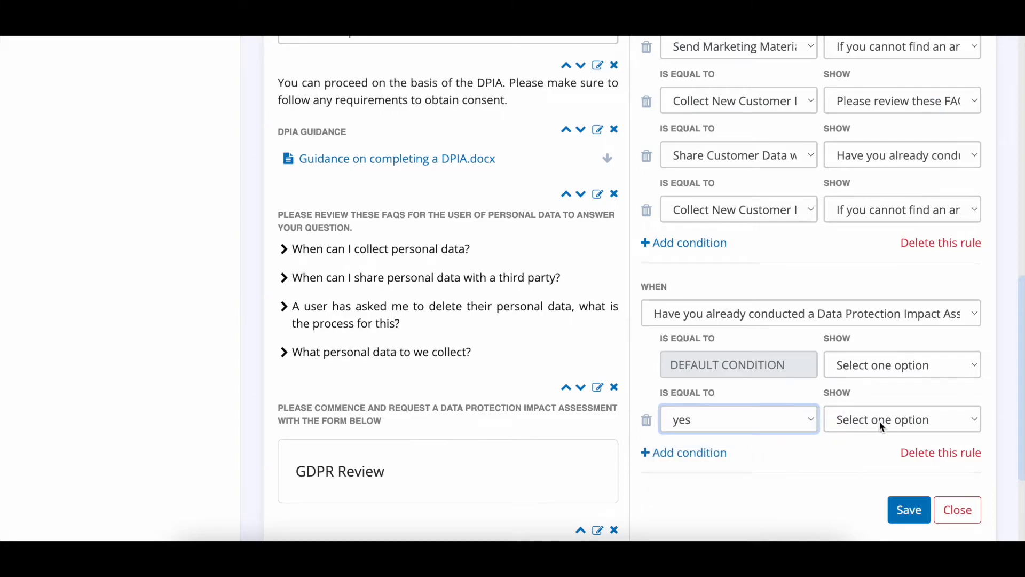
left_click(881, 422)
scroll(888, 420, "down", 1)
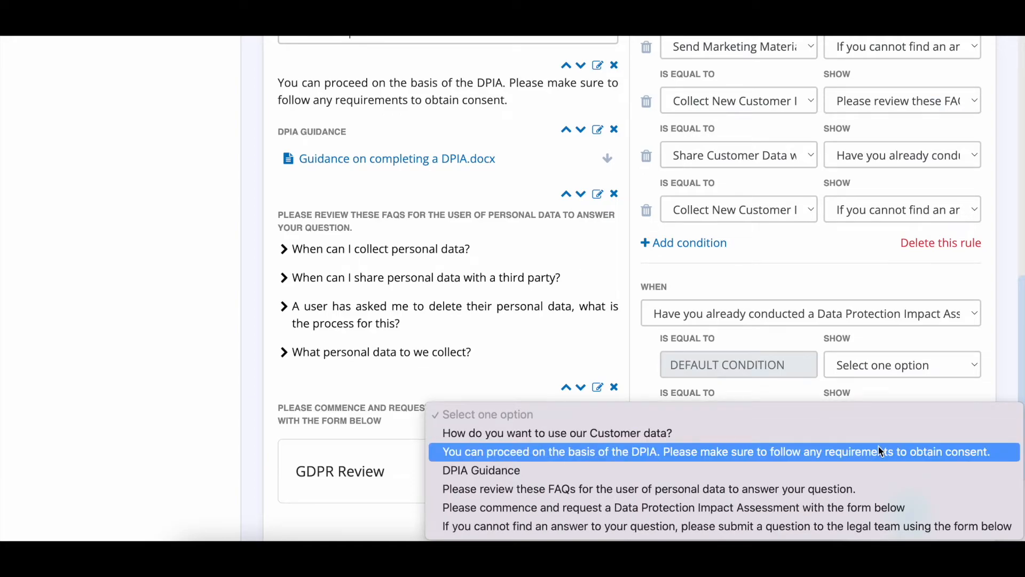
left_click(883, 450)
Step: Add a DPIA condition for the answer no that shows "Please commence and request a Data Protection Impact Assessment with the form below"
scroll(824, 466, "down", 1)
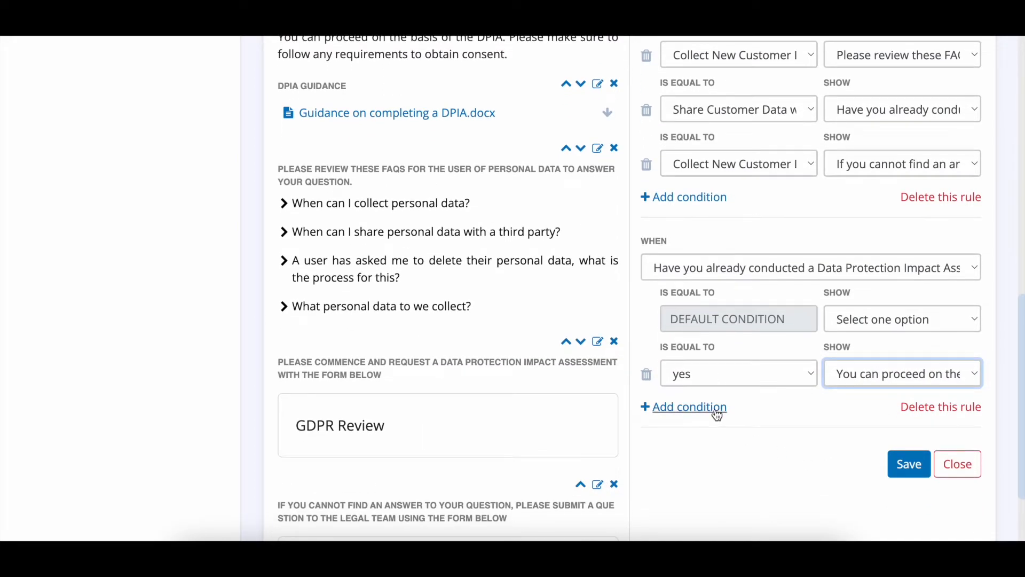
left_click(688, 407)
left_click(753, 428)
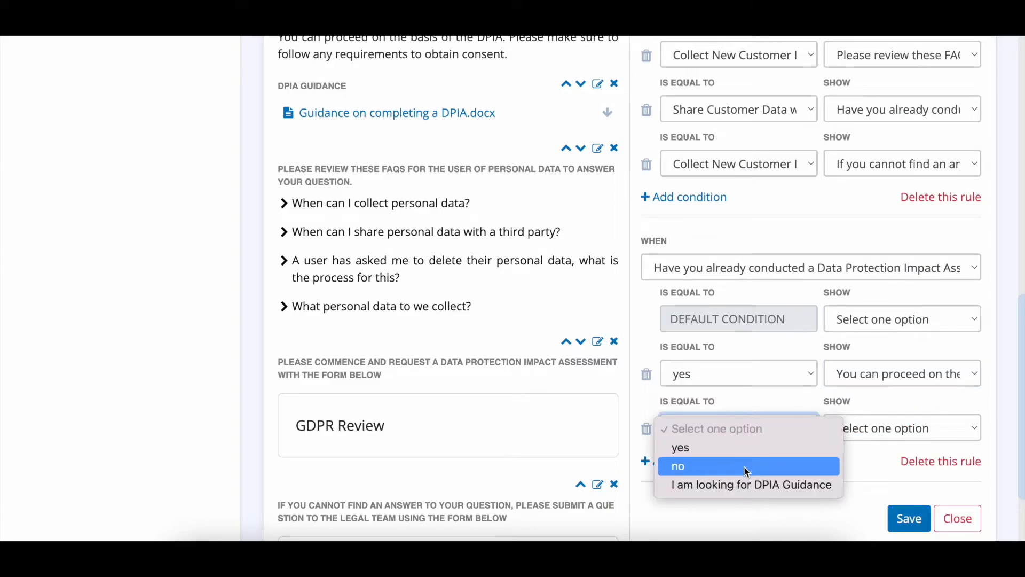
left_click(744, 466)
left_click(912, 430)
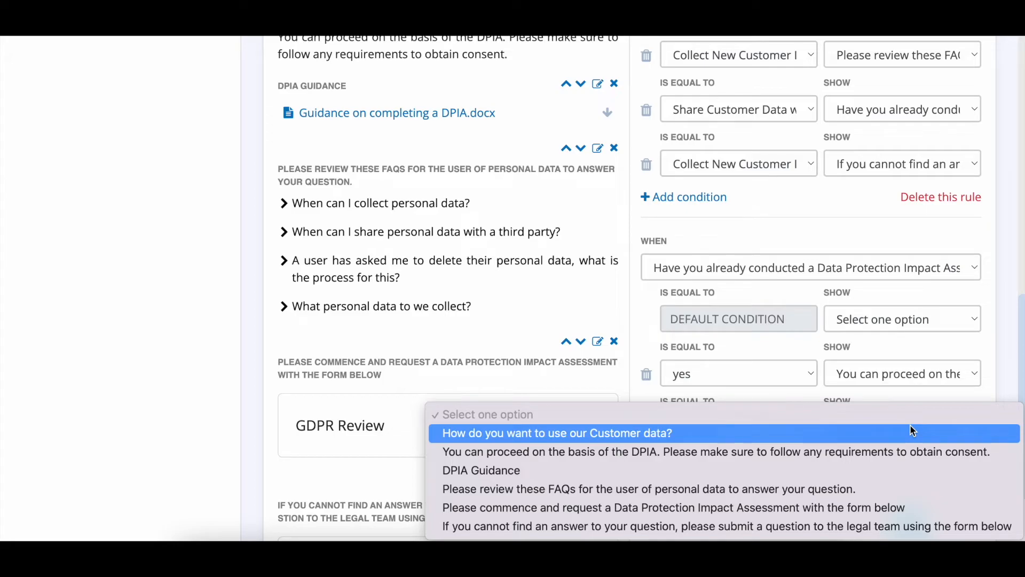
left_click(857, 511)
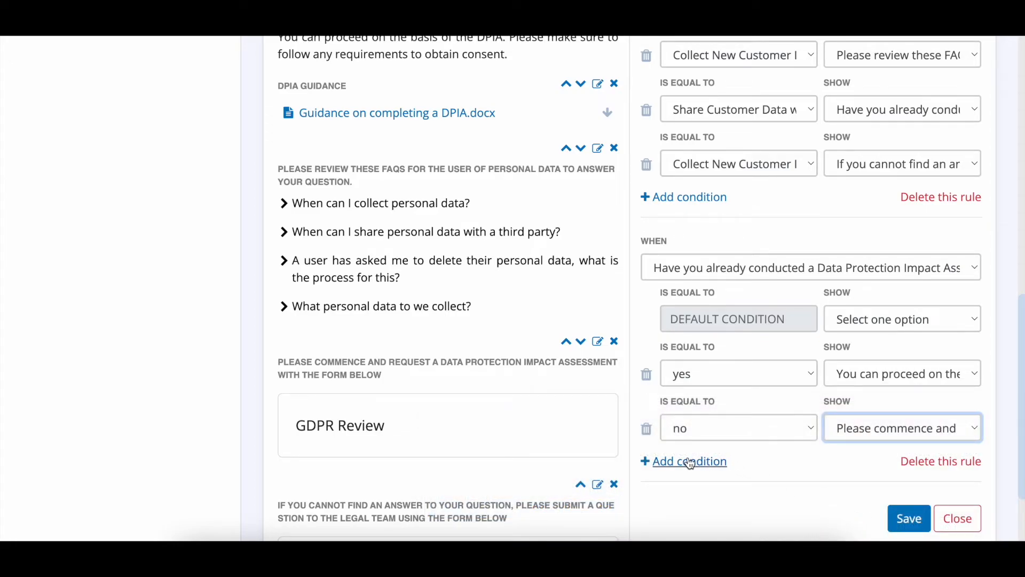
Step: Add a DPIA condition for "I am looking for DPIA Guidance" that shows the DPIA Guidance field, and save the rules
left_click(686, 461)
scroll(767, 445, "down", 1)
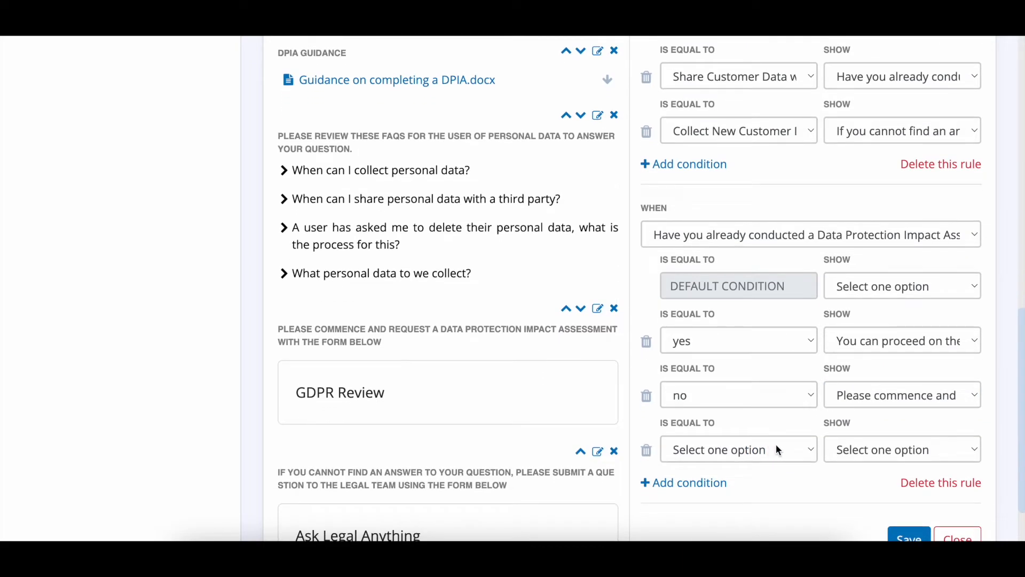
left_click(776, 447)
left_click(761, 505)
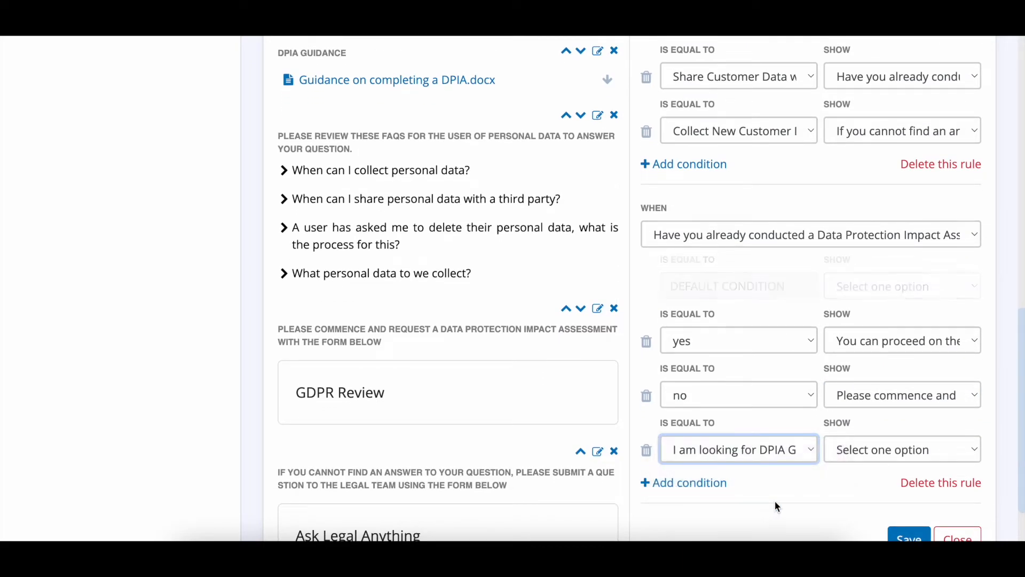
left_click(903, 398)
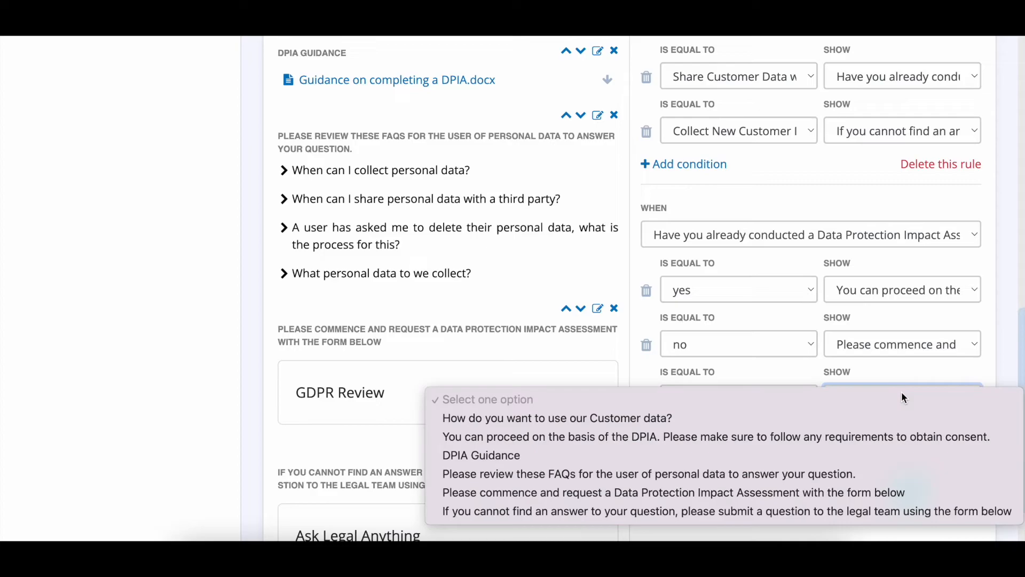
left_click(880, 453)
left_click(913, 488)
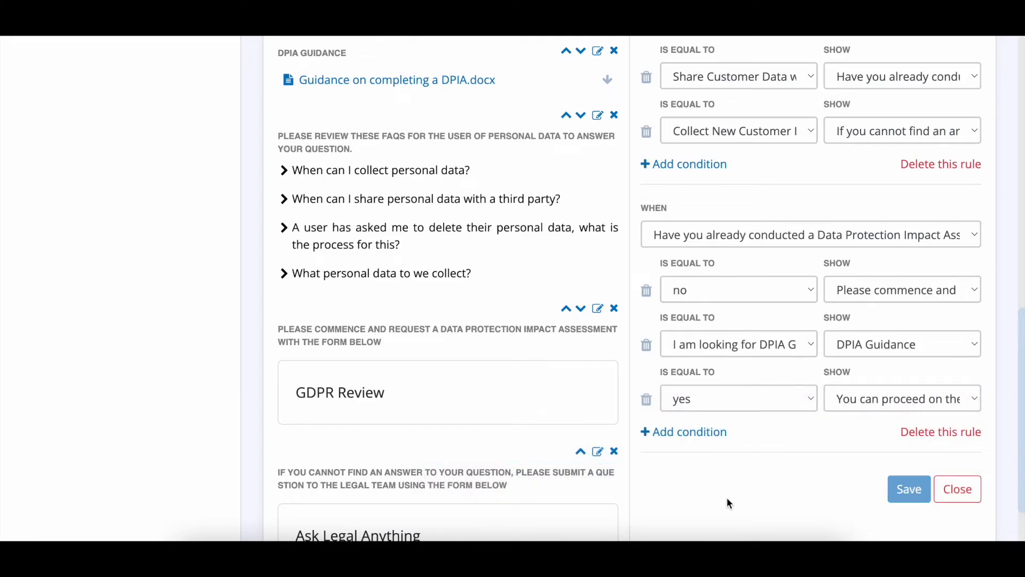
Step: Preview the form with the answer Collect New Customer Data and check the FAQ on sharing personal data with a third party
scroll(729, 503, "up", 5)
scroll(726, 498, "up", 5)
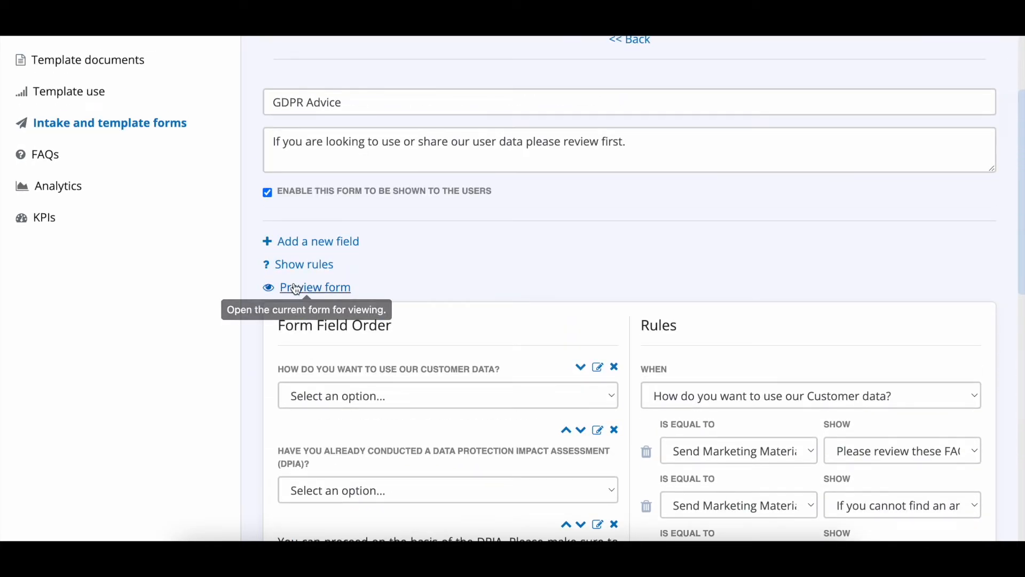
left_click(296, 288)
scroll(590, 340, "down", 3)
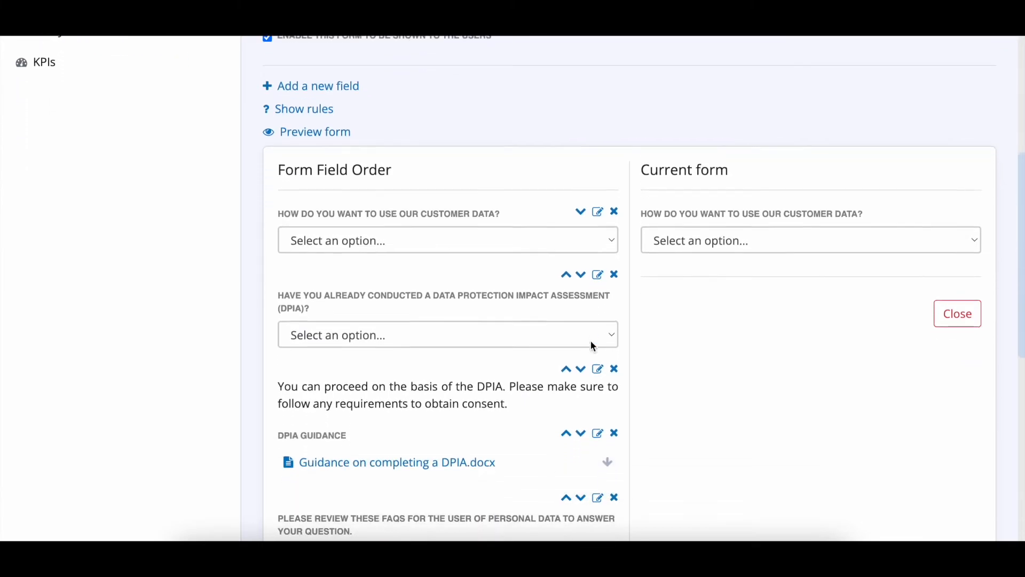
scroll(591, 343, "down", 1)
left_click(888, 201)
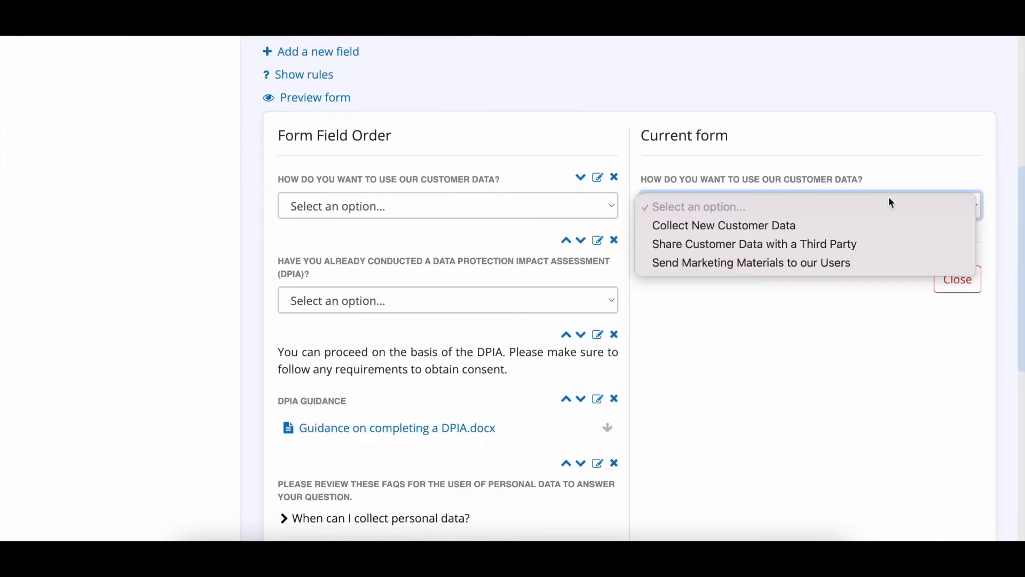
left_click(881, 227)
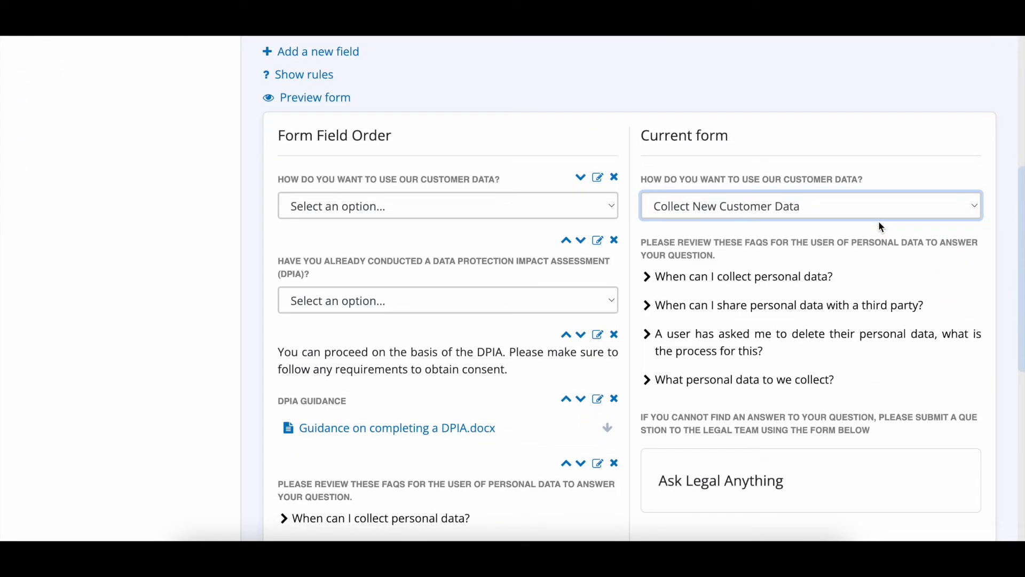
left_click(774, 309)
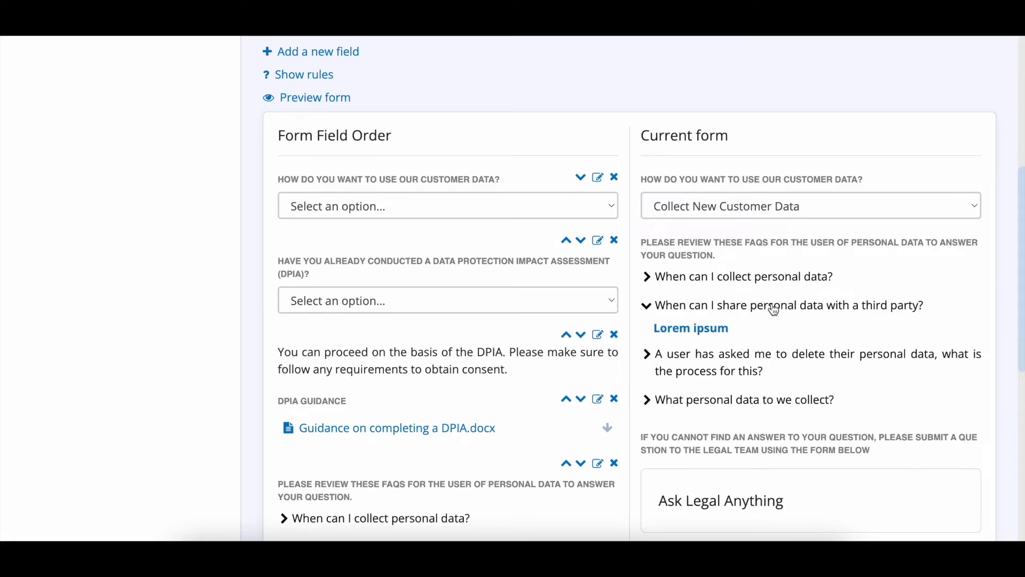
left_click(774, 307)
scroll(774, 307, "down", 1)
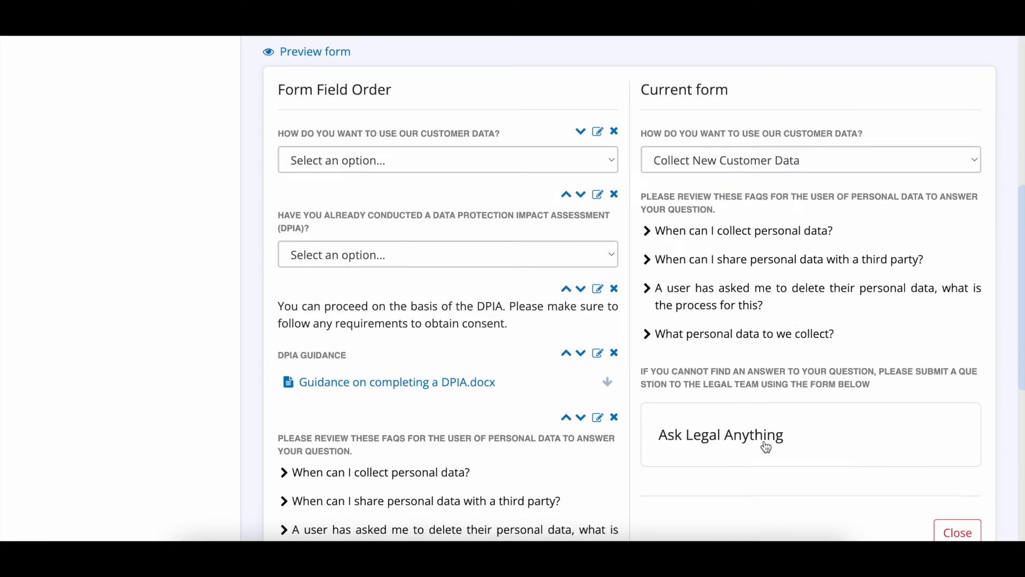
Step: Test Share Customer Data with a Third Party in the preview with the yes, no and DPIA guidance answers, and close the preview
scroll(766, 447, "up", 1)
left_click(793, 167)
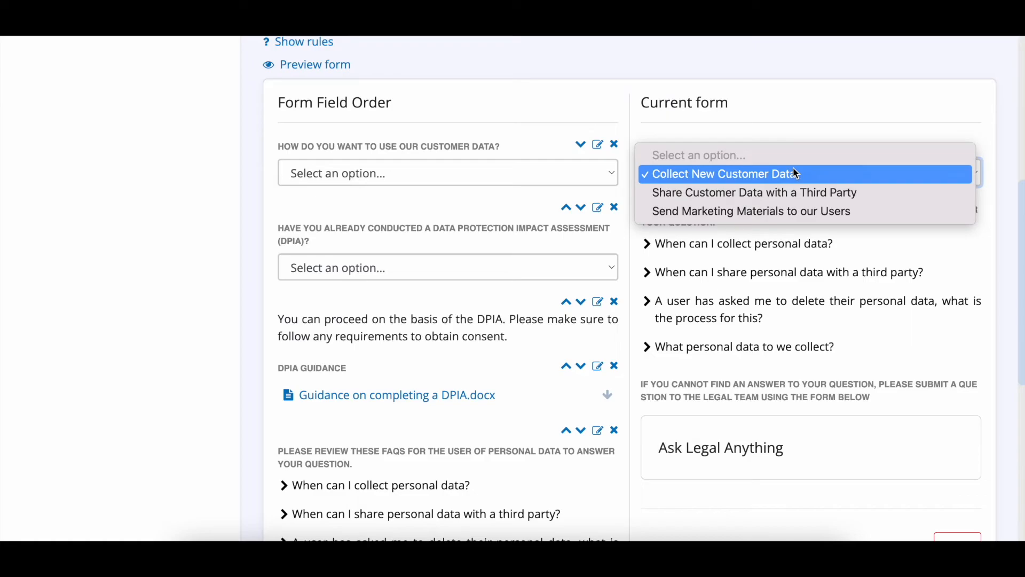
left_click(788, 192)
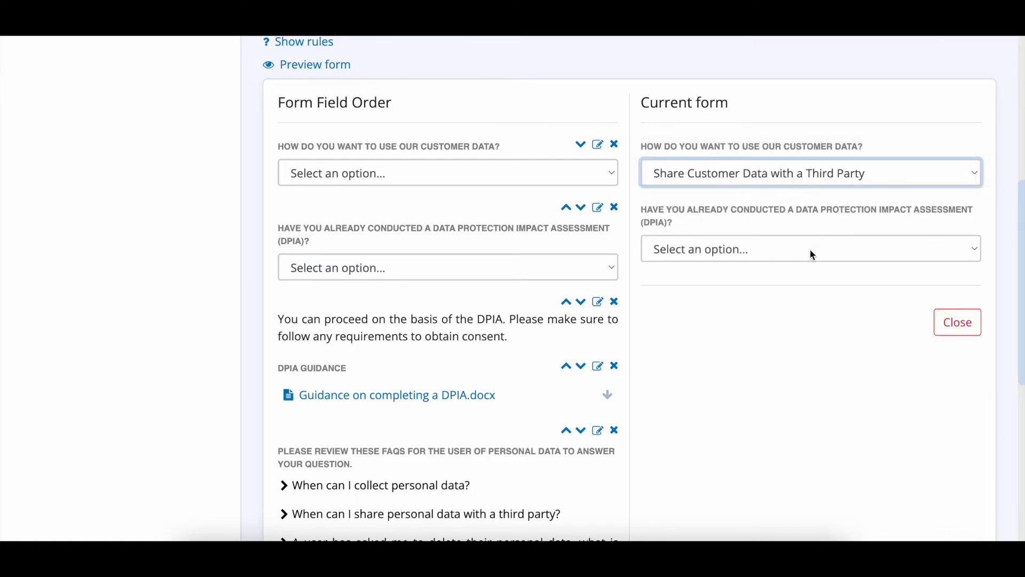
left_click(810, 250)
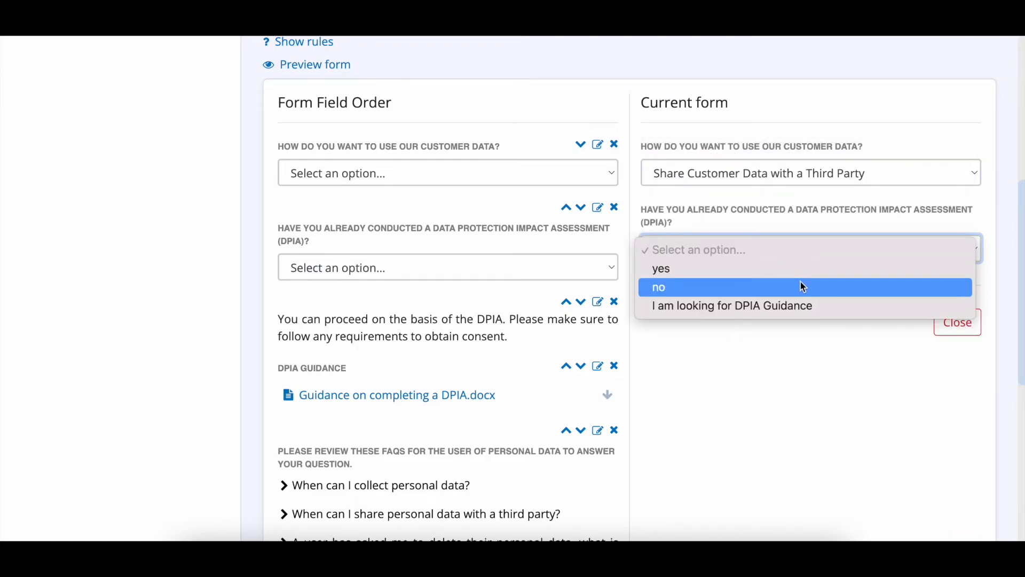
left_click(799, 268)
left_click(793, 251)
left_click(792, 268)
left_click(789, 255)
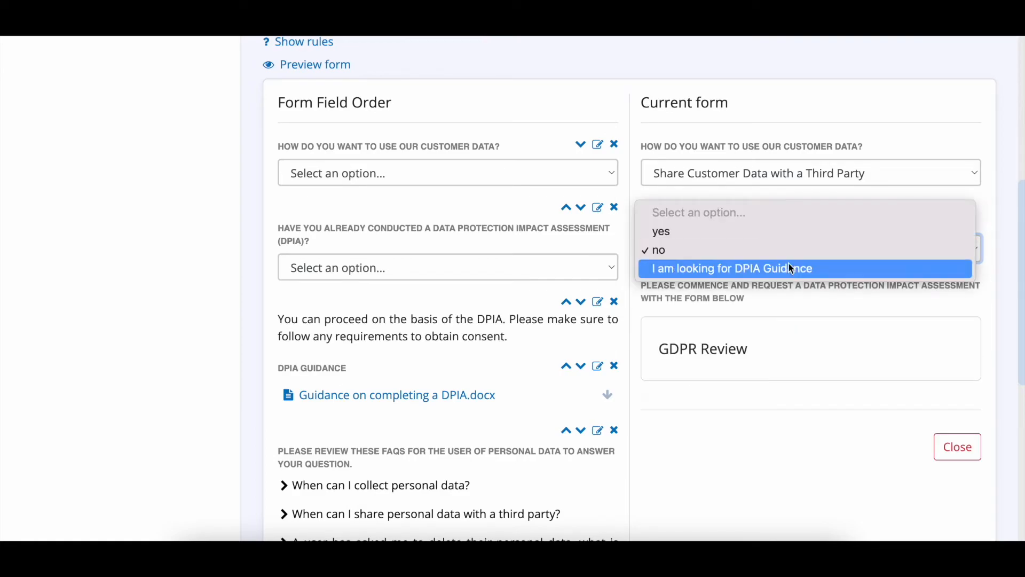
left_click(786, 272)
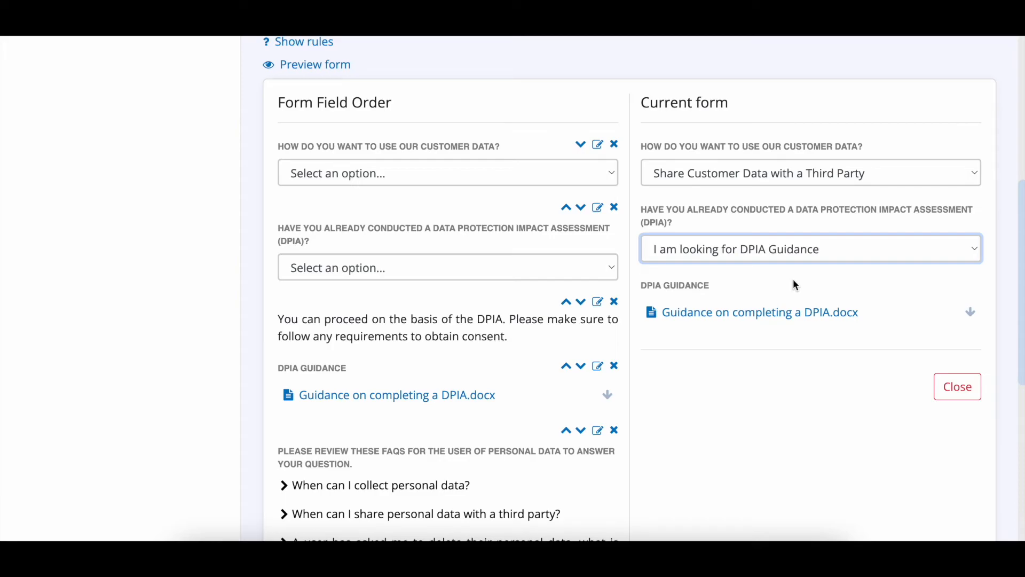
left_click(955, 387)
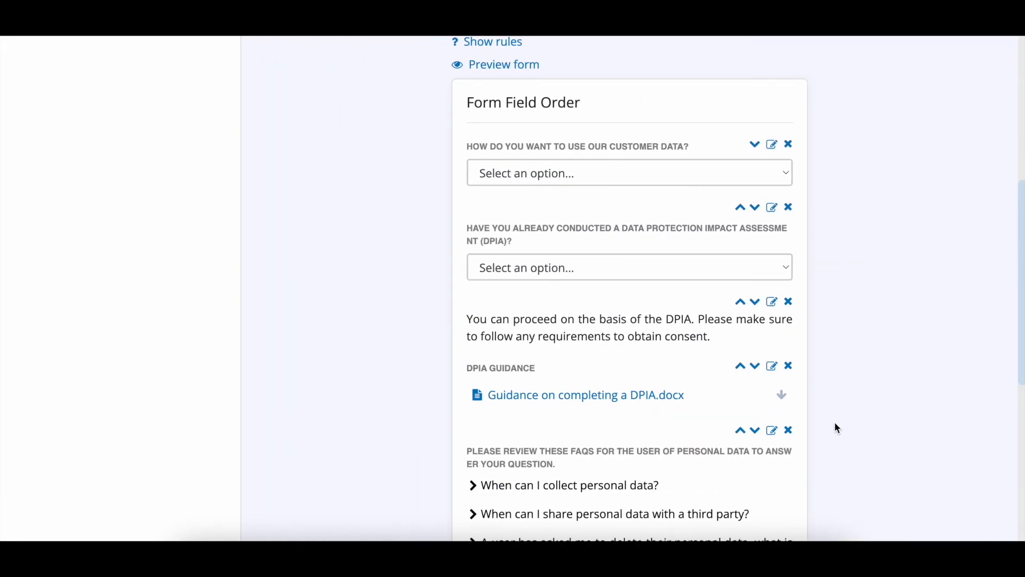
Step: Leave the form editor and open the GDPR Advice form from the task creation page
scroll(837, 428, "up", 7)
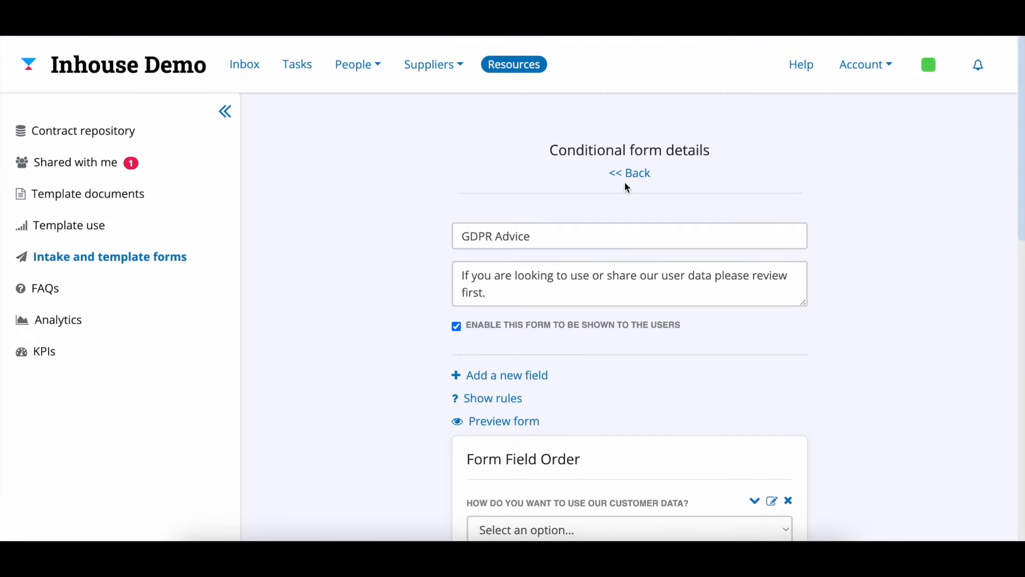
left_click(625, 173)
left_click(300, 70)
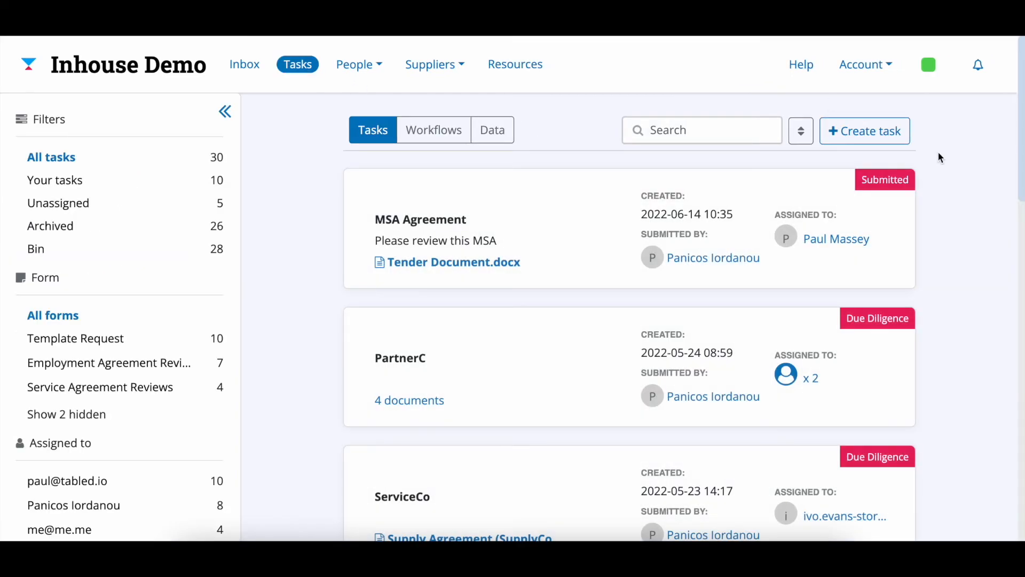
left_click(891, 140)
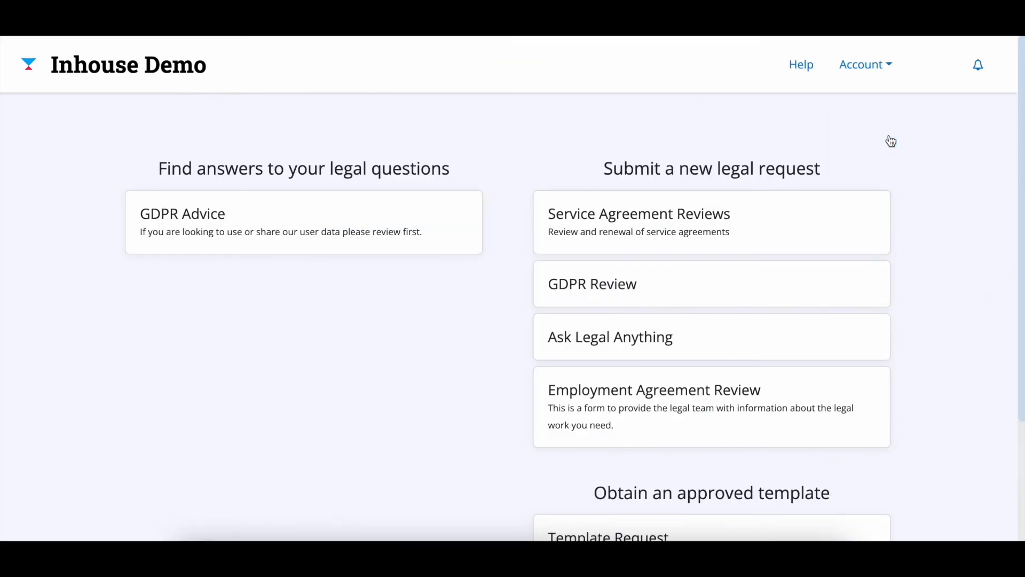
left_click(195, 248)
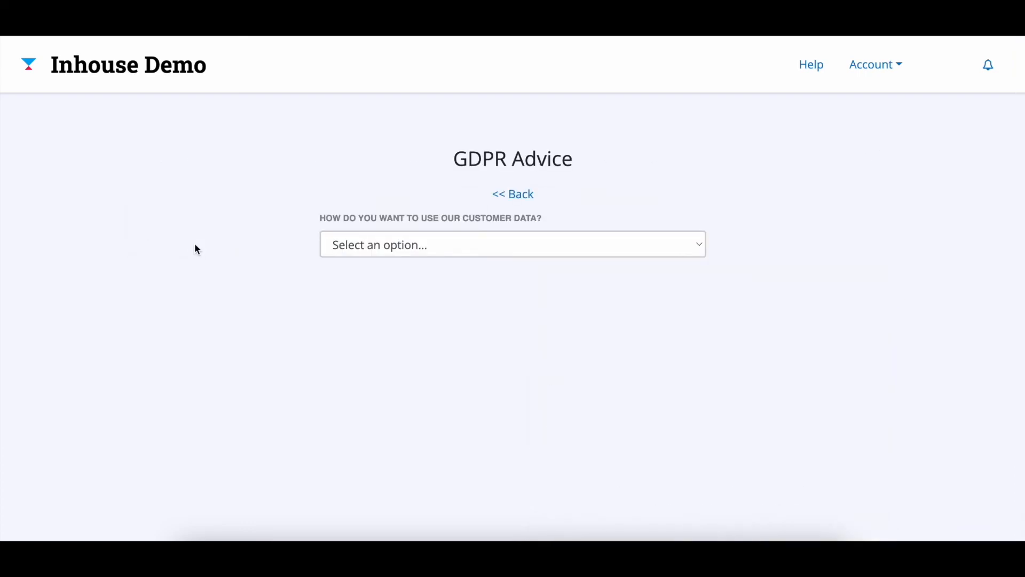
Step: Answer the customer data question with Collect New Customer Data and check the FAQs on sharing and collecting personal data
left_click(492, 247)
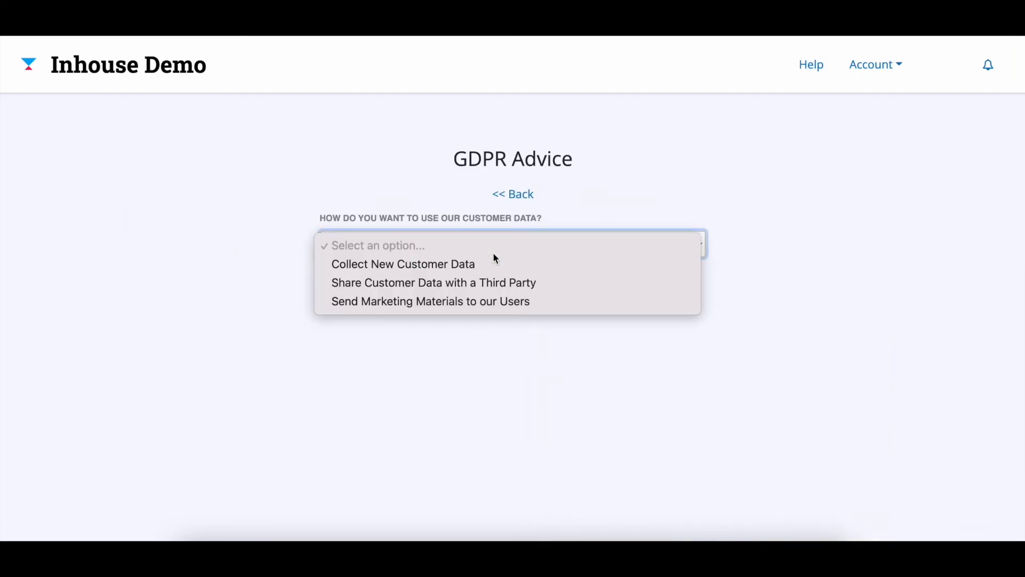
left_click(491, 272)
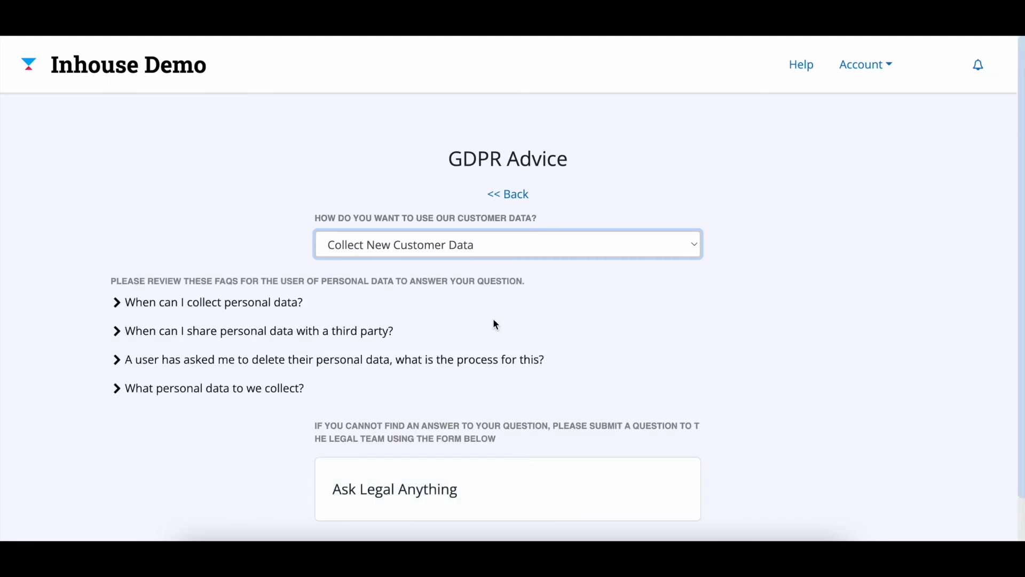
left_click(210, 331)
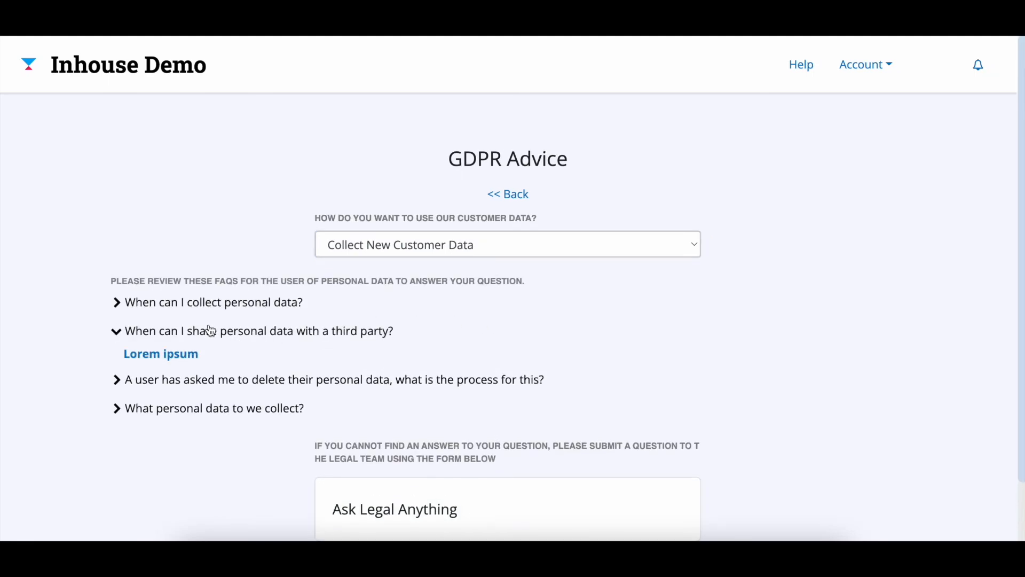
left_click(210, 331)
left_click(209, 301)
left_click(209, 300)
Step: Open the linked Ask Legal Anything request form, then go back and reopen the GDPR Advice form
scroll(521, 326, "down", 1)
left_click(483, 453)
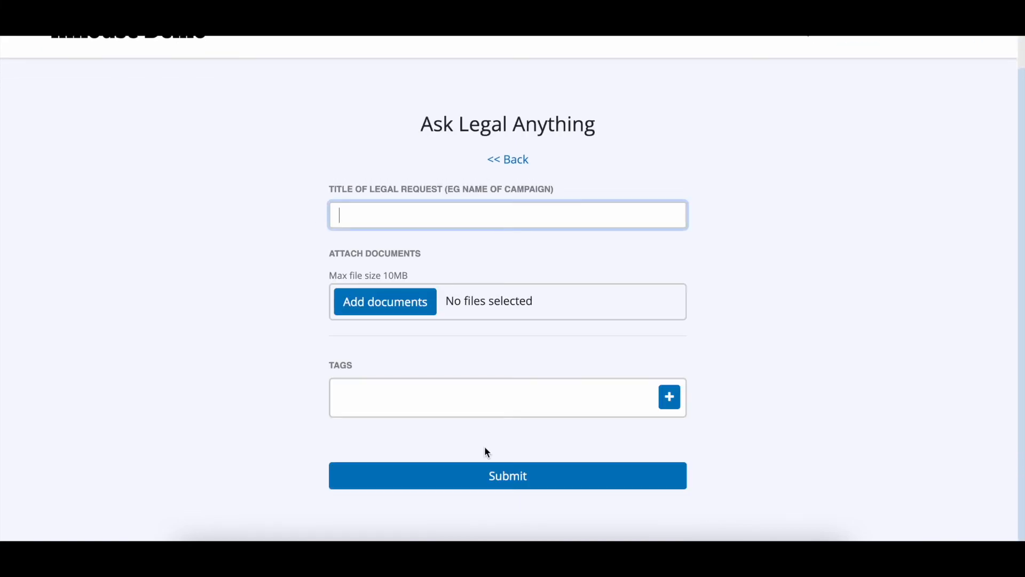
left_click(508, 159)
left_click(351, 176)
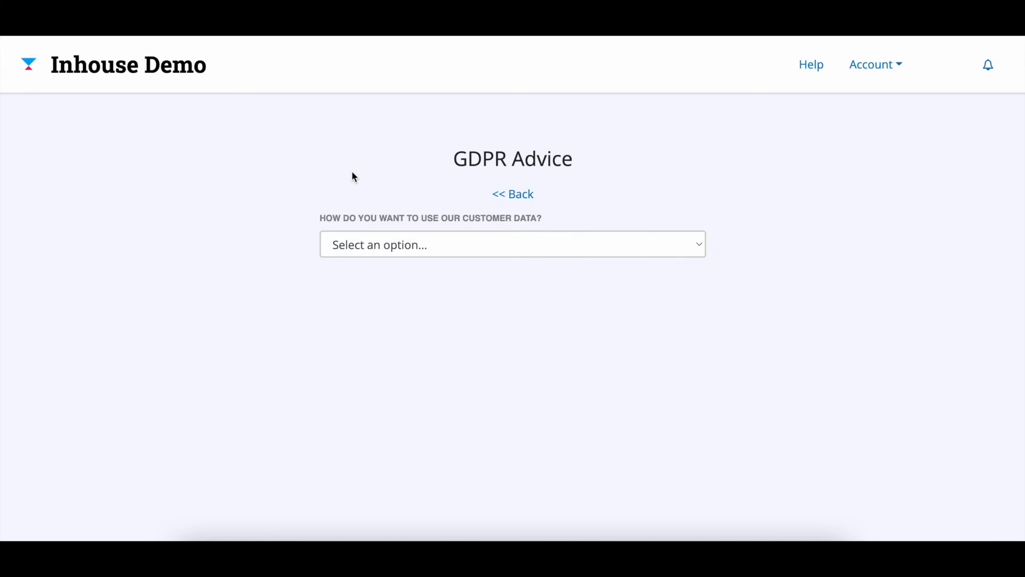
Step: Choose Share Customer Data with a Third Party and try the DPIA answers yes, no and "I am looking for DPIA Guidance"
left_click(488, 250)
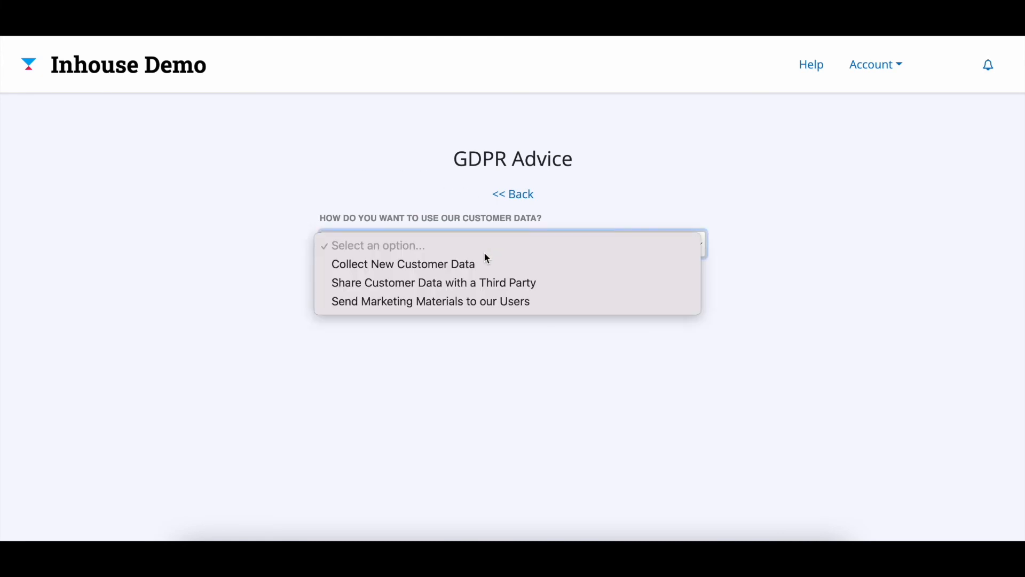
left_click(478, 284)
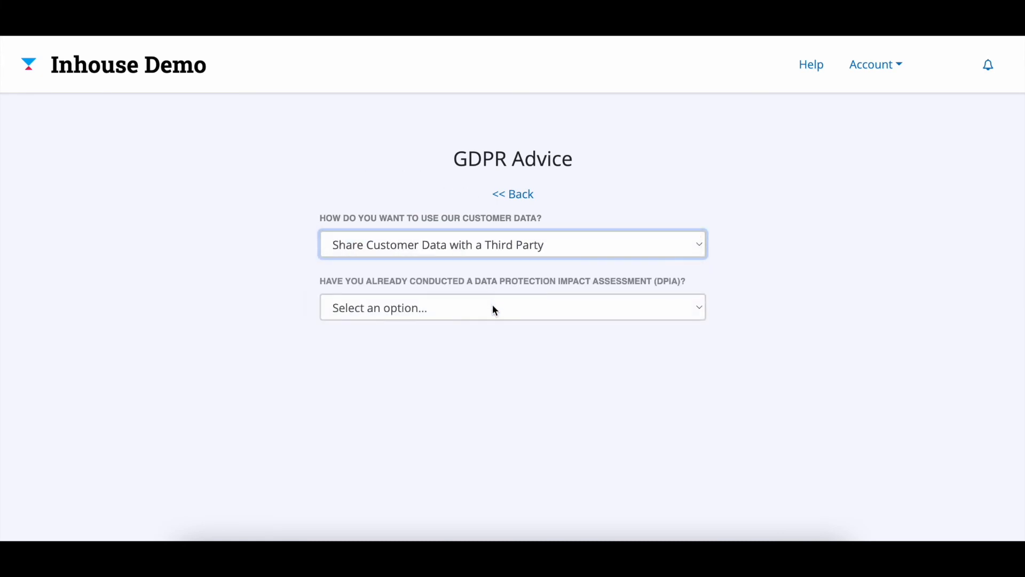
left_click(492, 306)
left_click(490, 328)
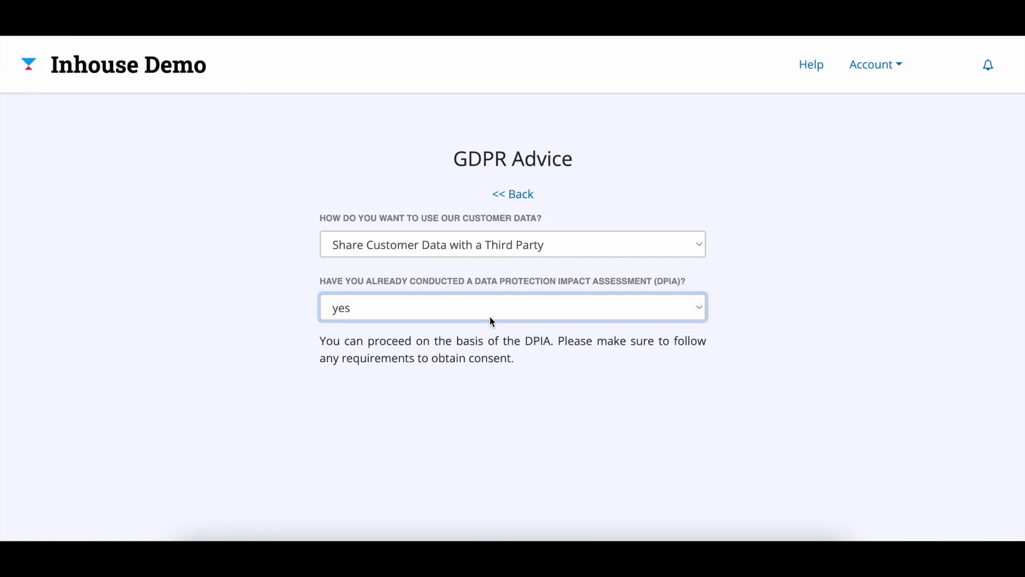
left_click(489, 315)
left_click(490, 326)
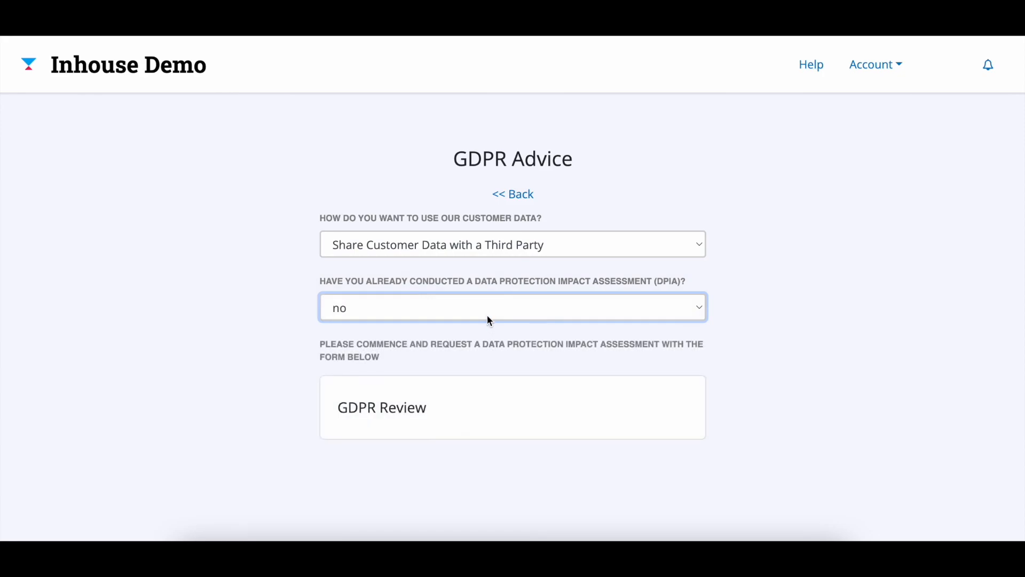
left_click(487, 314)
left_click(486, 327)
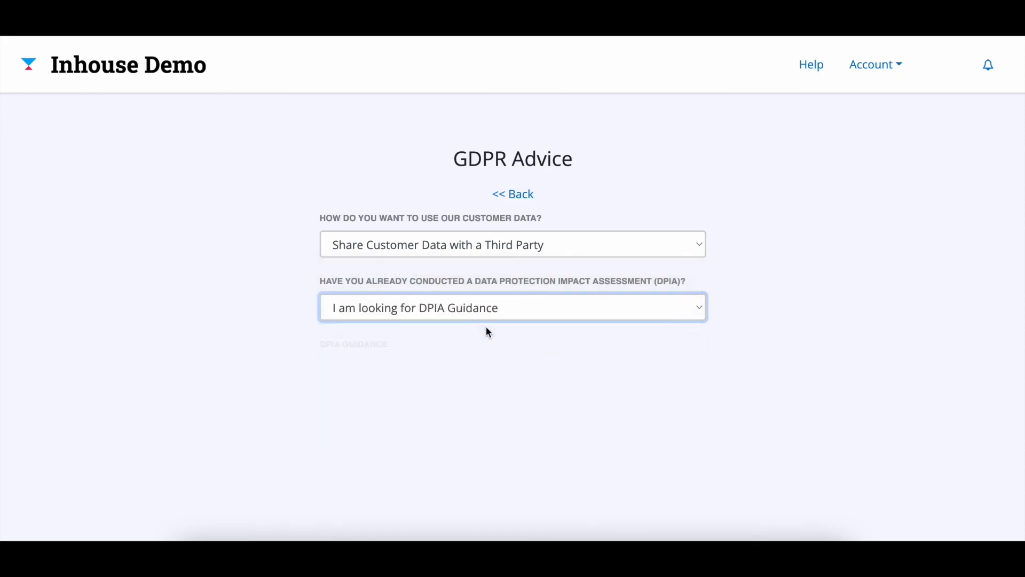